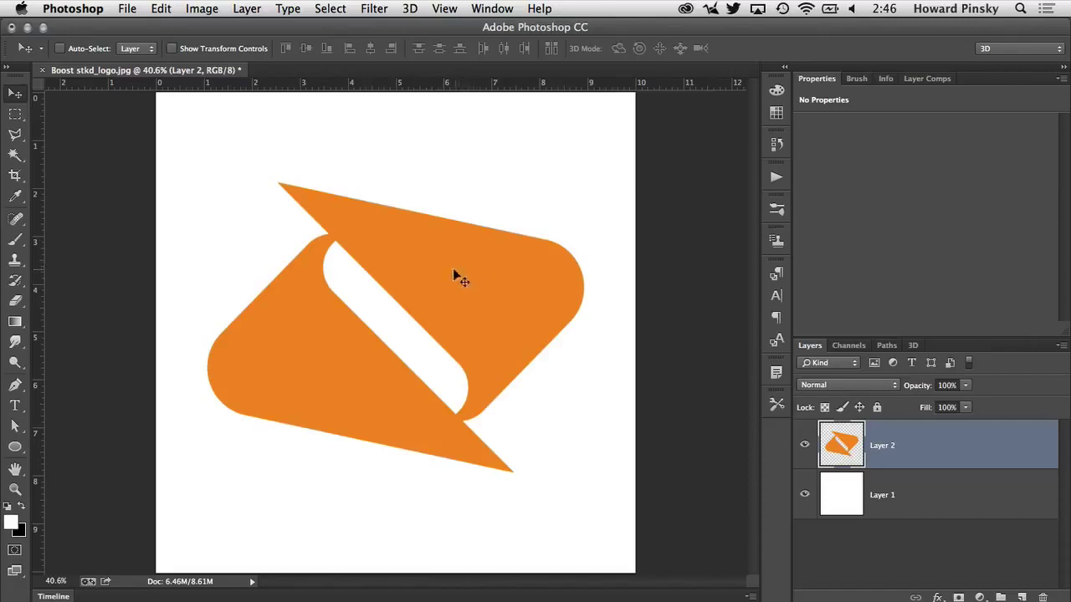
Trace along the diagonal seam between the logo's two halves with the Polygonal Lasso, starting at the upper notch and crossing the white gap.
{"action": "left_click", "coordinate": [15, 137]}
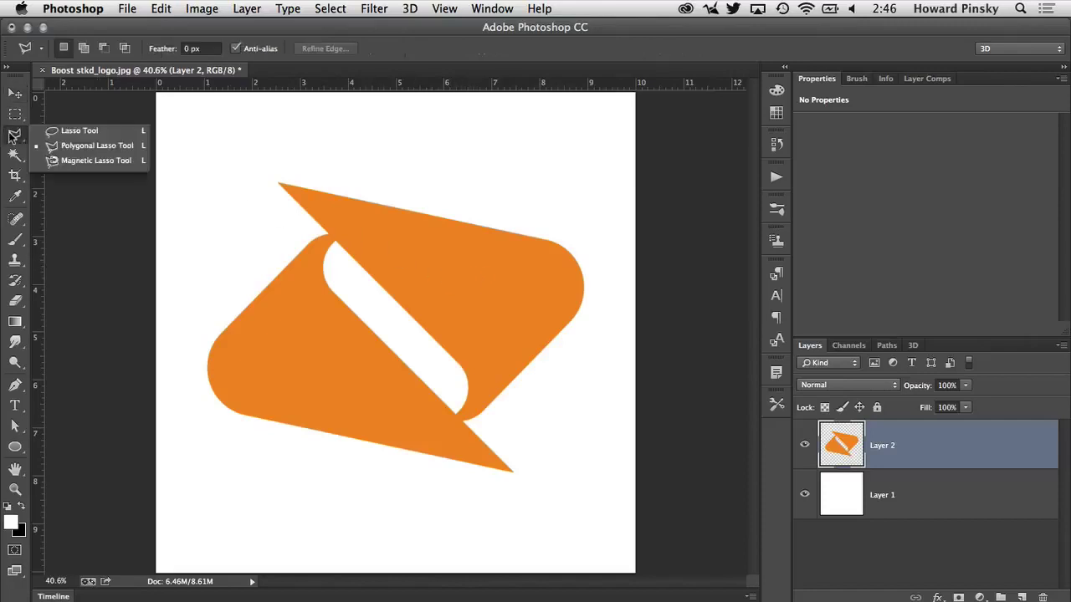
{"action": "left_click", "coordinate": [119, 151]}
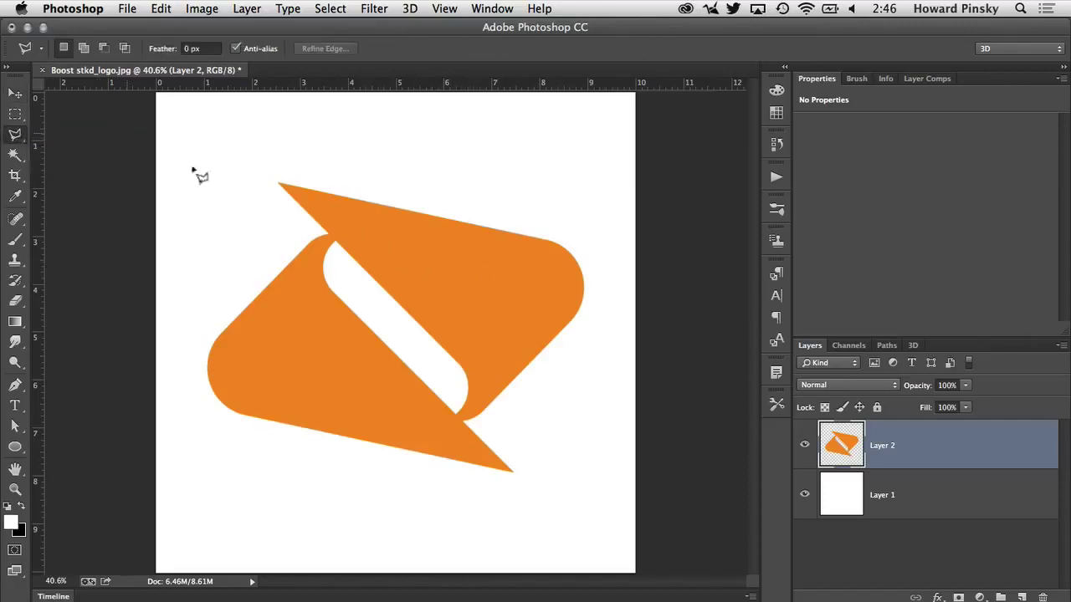
{"action": "mouse_move", "coordinate": [325, 232]}
{"action": "left_mouse_down"}
{"action": "mouse_move", "coordinate": [388, 248]}
{"action": "mouse_move", "coordinate": [325, 232]}
{"action": "left_mouse_up"}
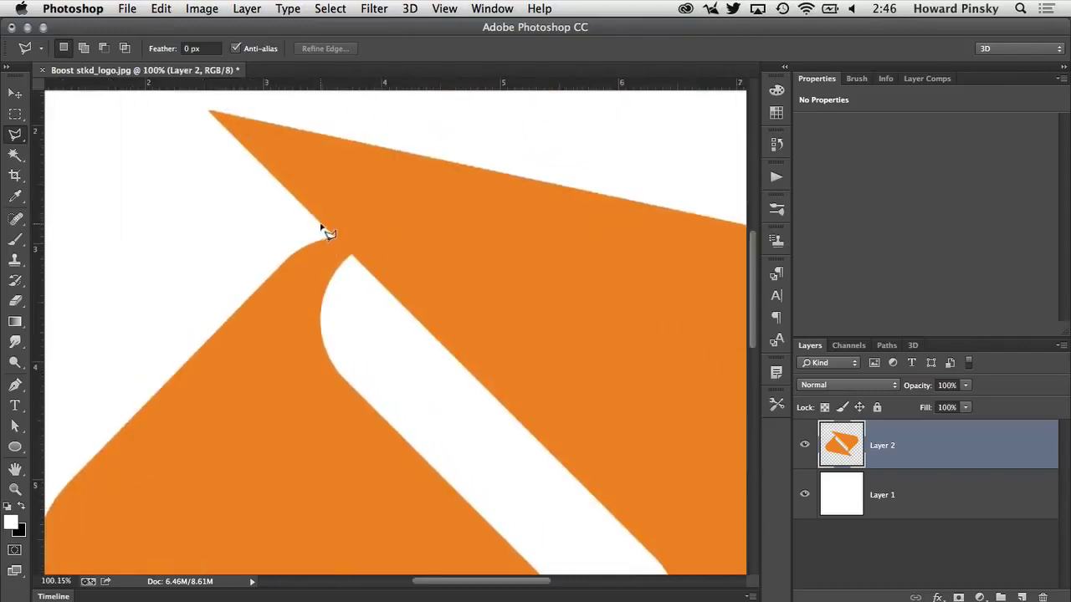
{"action": "left_click", "coordinate": [322, 227]}
{"action": "mouse_move", "coordinate": [566, 463]}
{"action": "left_mouse_down"}
{"action": "mouse_move", "coordinate": [456, 299]}
{"action": "mouse_move", "coordinate": [397, 234]}
{"action": "mouse_move", "coordinate": [407, 229]}
{"action": "left_mouse_up"}
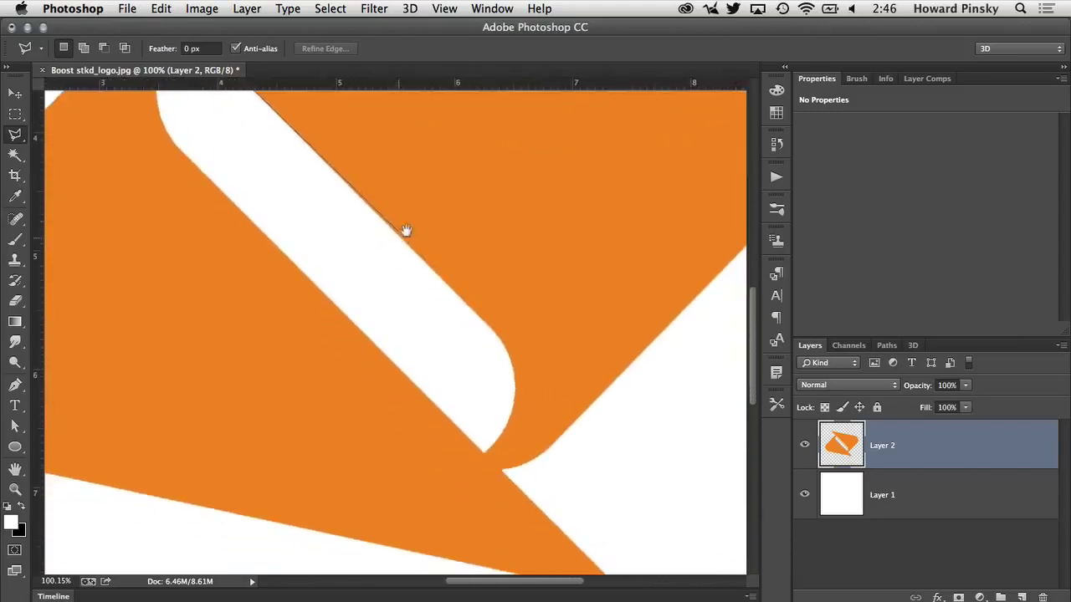
{"action": "left_click", "coordinate": [481, 451]}
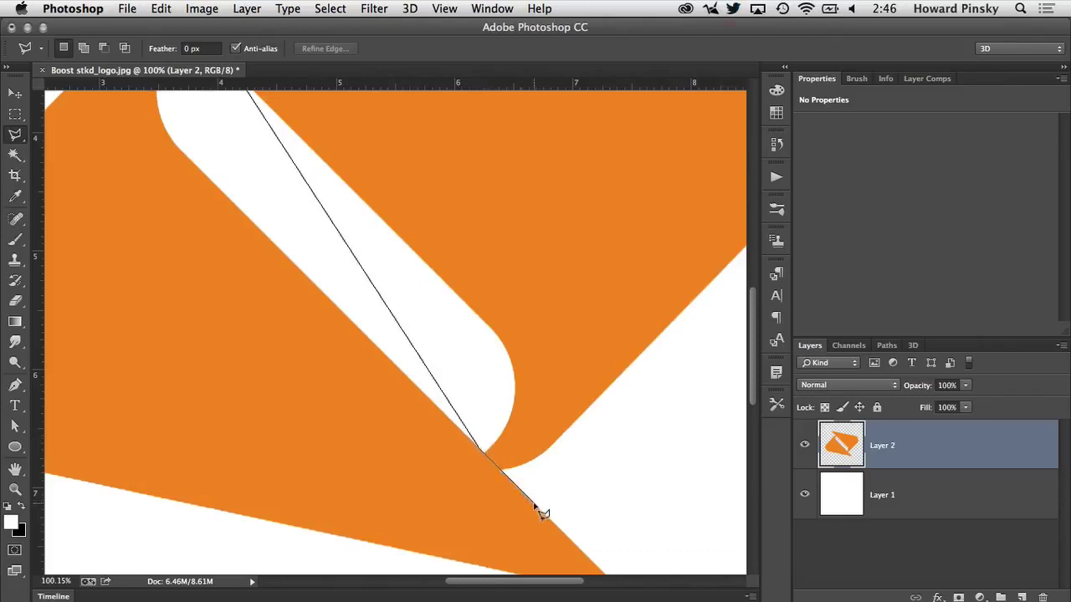
{"action": "left_click", "coordinate": [535, 506]}
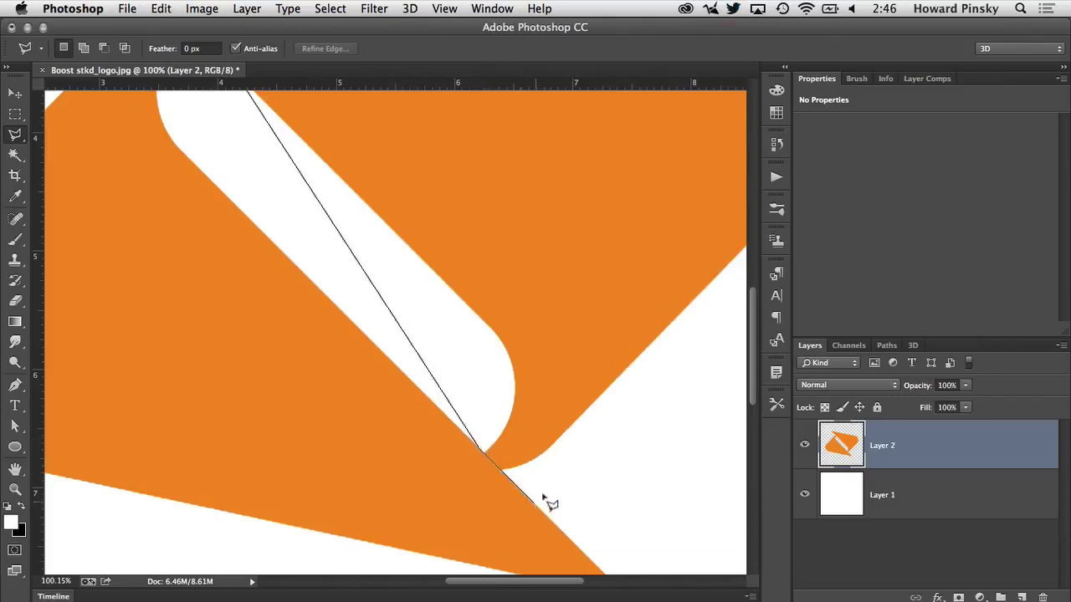
Enclose the logo's upper-right half in the polygonal selection and cut it onto its own layer.
{"action": "left_click", "coordinate": [610, 437], "text": "alt"}
{"action": "left_click", "coordinate": [611, 435], "text": "alt"}
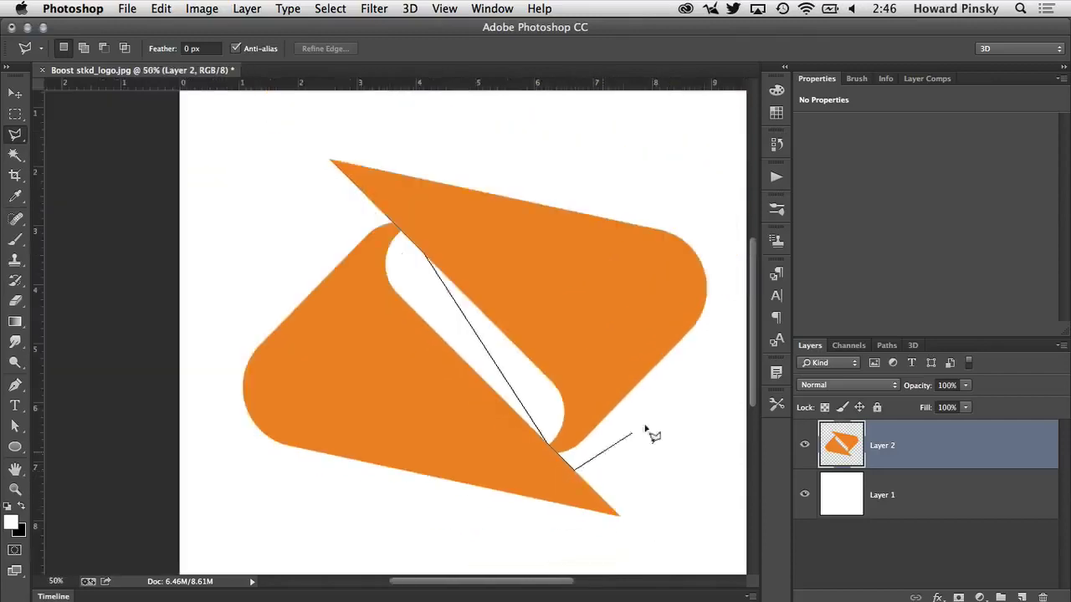
{"action": "left_click", "coordinate": [669, 421]}
{"action": "left_click", "coordinate": [728, 325]}
{"action": "left_click", "coordinate": [720, 209]}
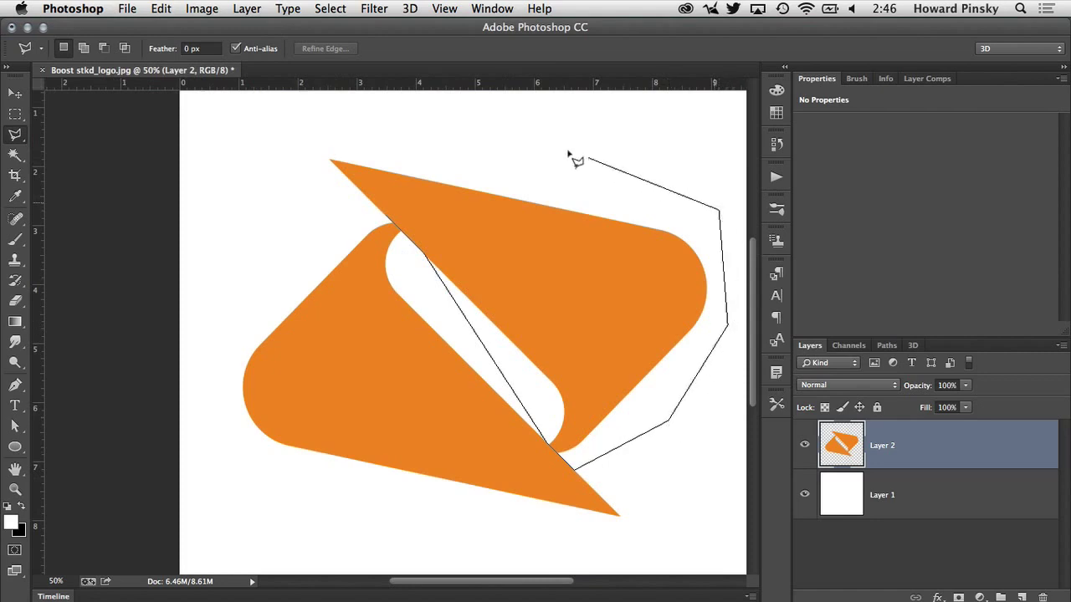
{"action": "left_click", "coordinate": [532, 139]}
{"action": "left_click", "coordinate": [325, 125]}
{"action": "double_click", "coordinate": [291, 234]}
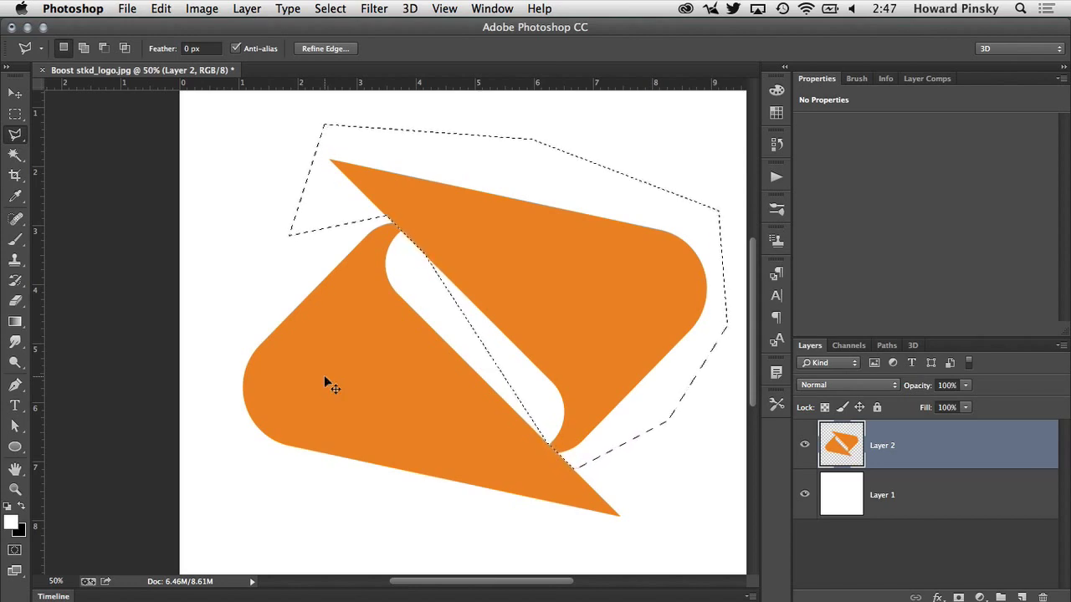
{"action": "key", "text": "super+shift+j"}
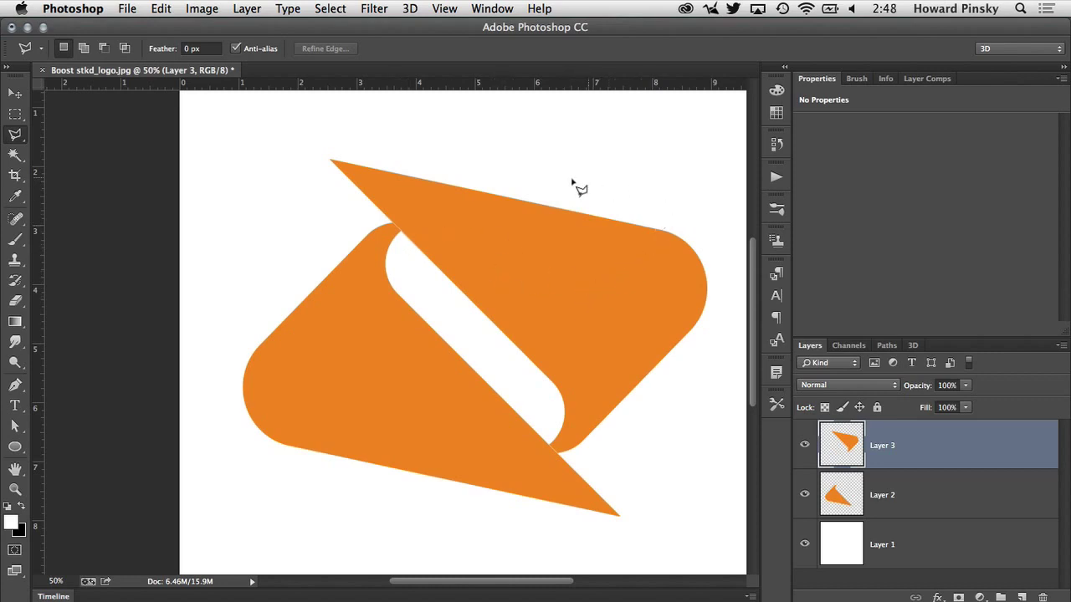
Load Layer 3's outline as a selection, create a 3D extrusion from that layer and deselect.
{"action": "left_click", "coordinate": [842, 445], "text": "super"}
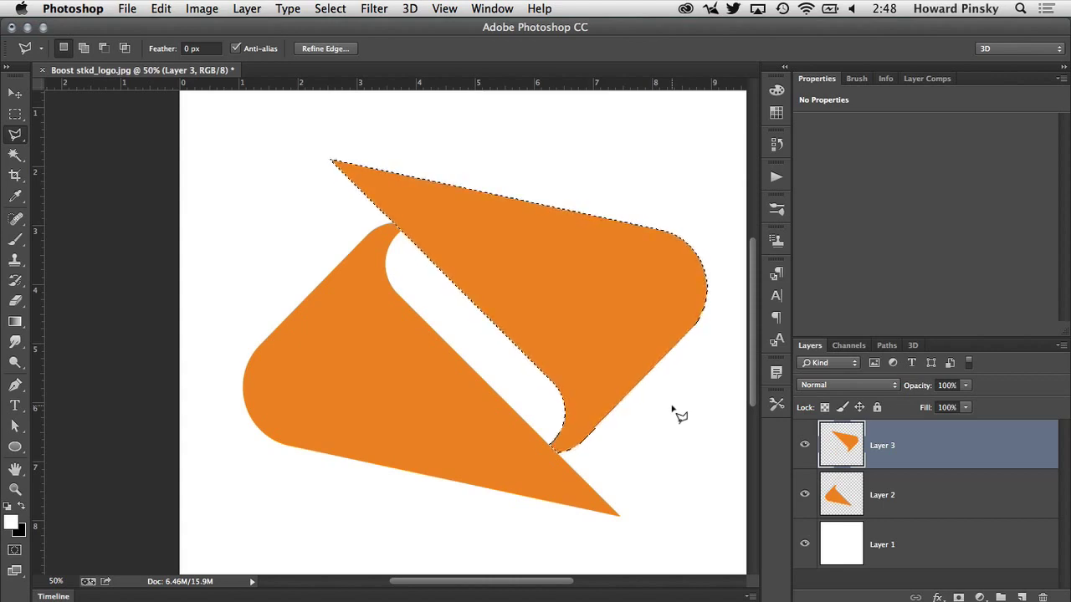
{"action": "left_click", "coordinate": [410, 8]}
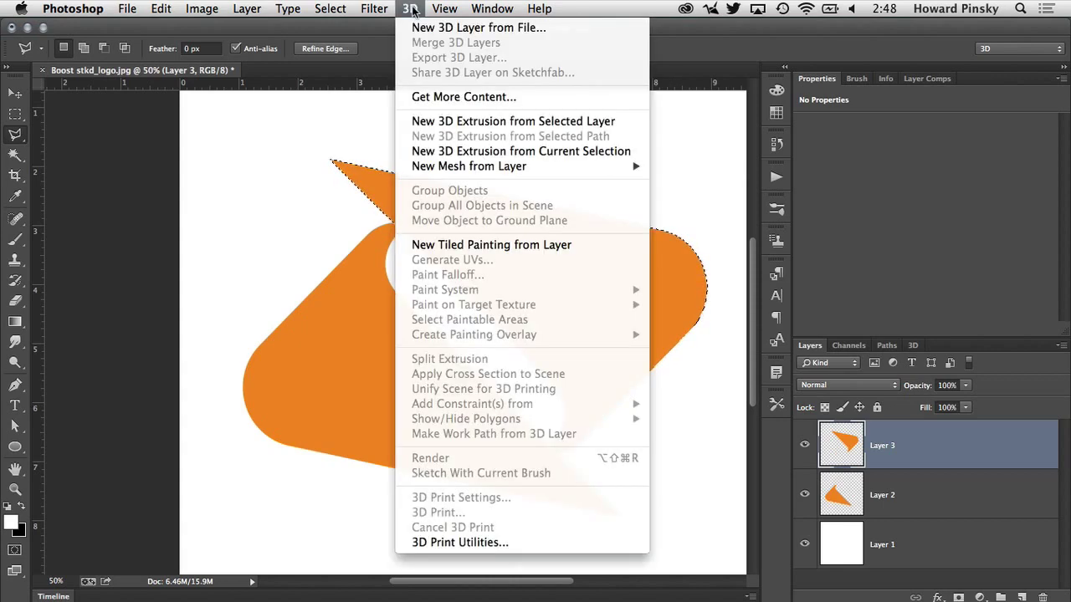
{"action": "left_click", "coordinate": [566, 124]}
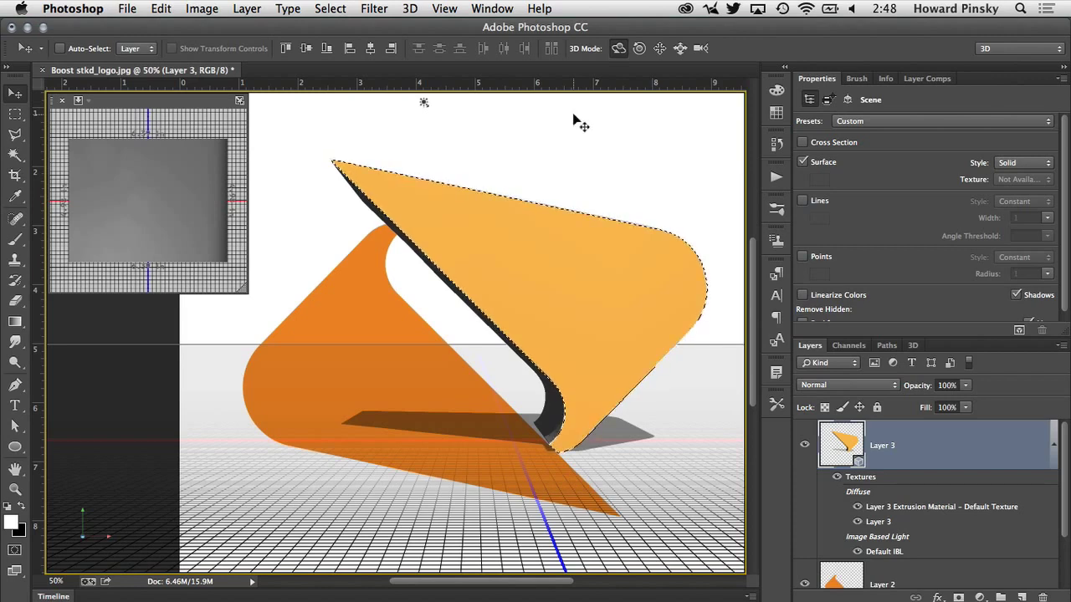
{"action": "key", "text": "super+d"}
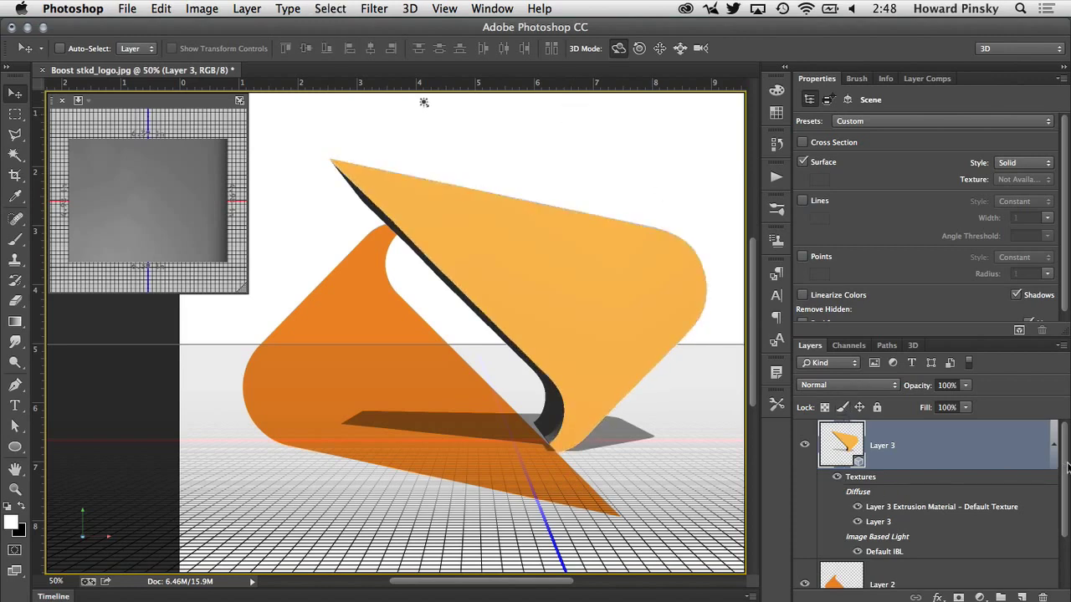
Load Layer 2's outline as a selection, create a 3D extrusion from that layer and deselect.
{"action": "left_click_drag", "start_coordinate": [1067, 466], "coordinate": [1069, 528]}
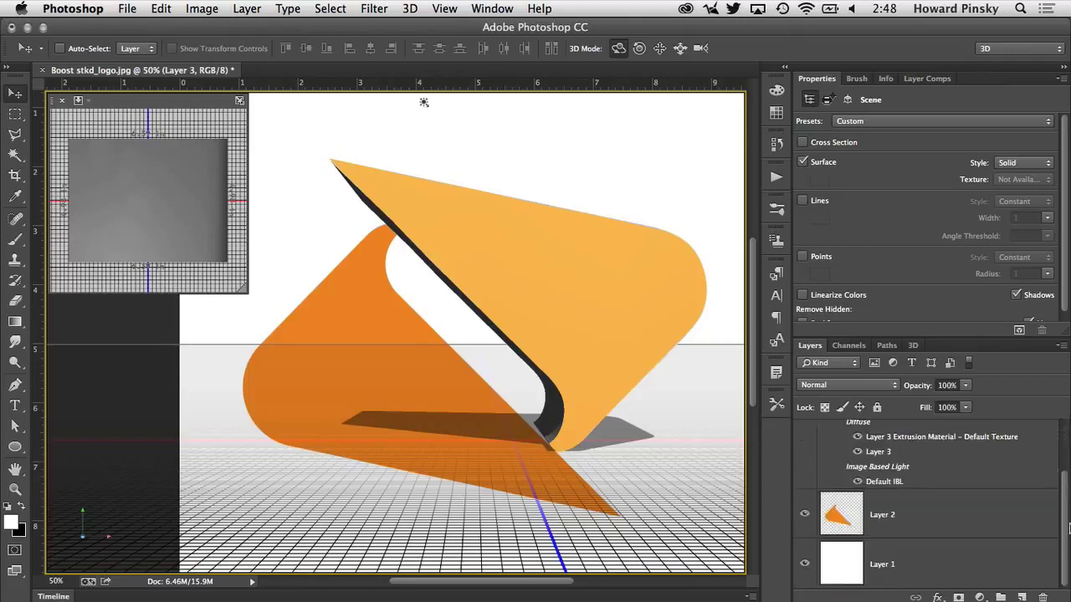
{"action": "left_click", "coordinate": [850, 518]}
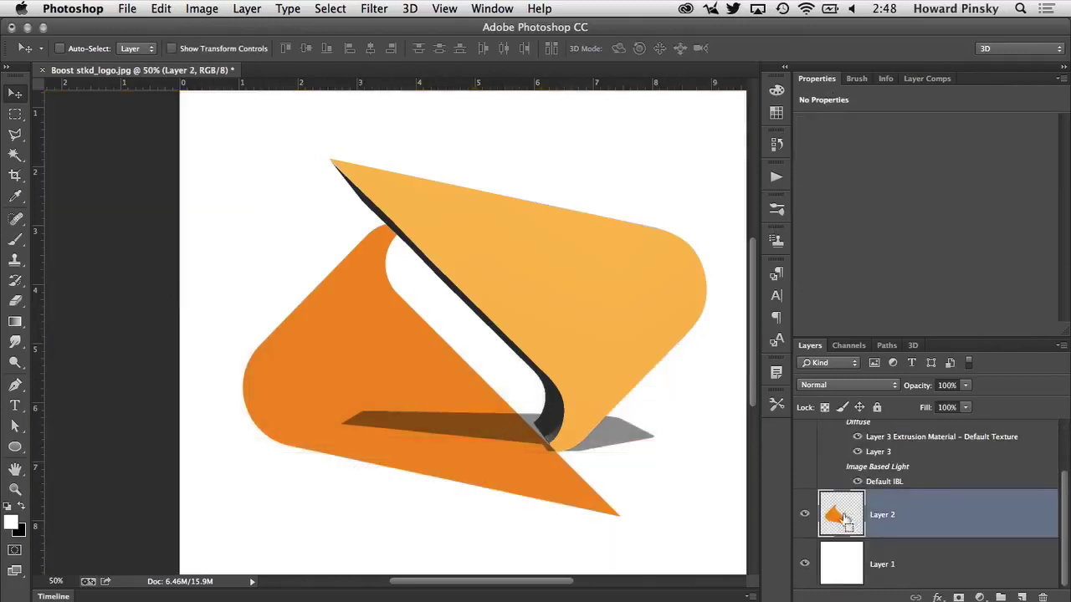
{"action": "left_click", "coordinate": [841, 518], "text": "super"}
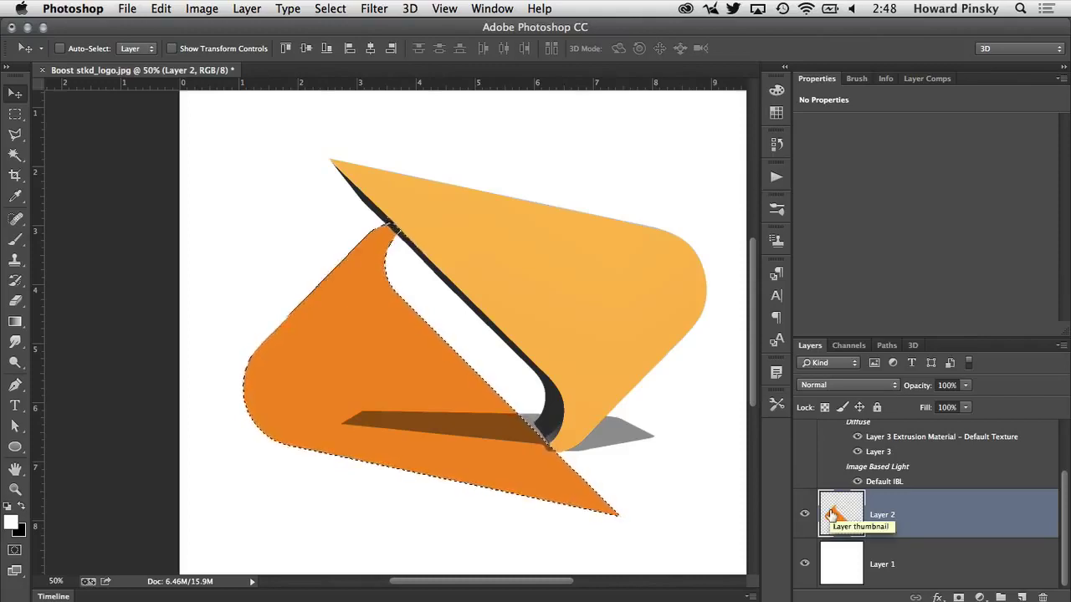
{"action": "left_click", "coordinate": [409, 8]}
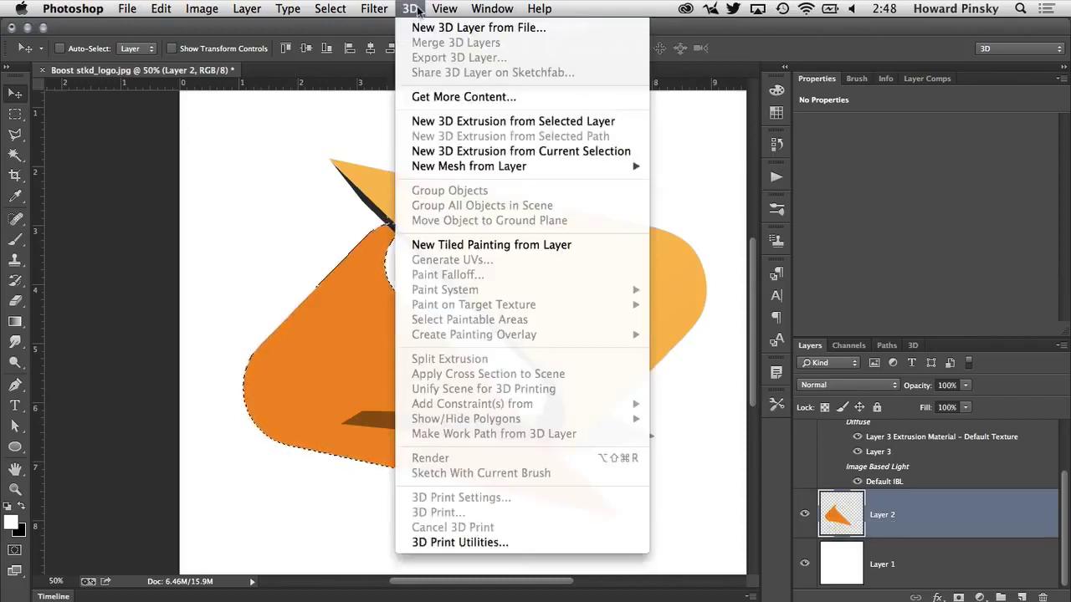
{"action": "left_click", "coordinate": [589, 123]}
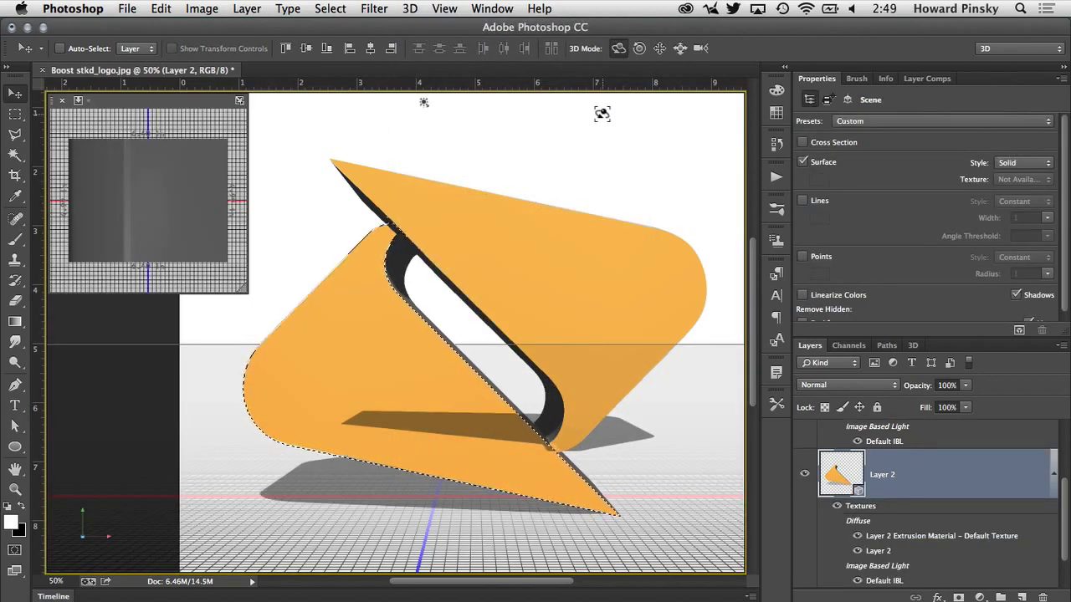
{"action": "key", "text": "super+d"}
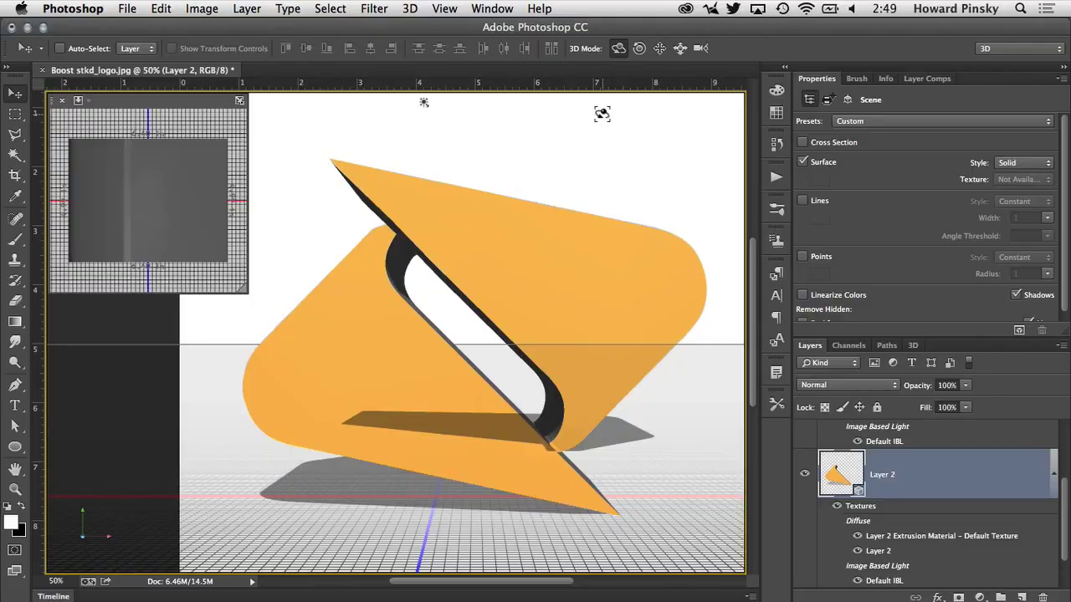
Select both 3D layers, Layer 3 and Layer 2, and merge them into one 3D layer.
{"action": "left_click_drag", "start_coordinate": [616, 168], "coordinate": [655, 165]}
{"action": "left_click_drag", "start_coordinate": [1064, 485], "coordinate": [1067, 441]}
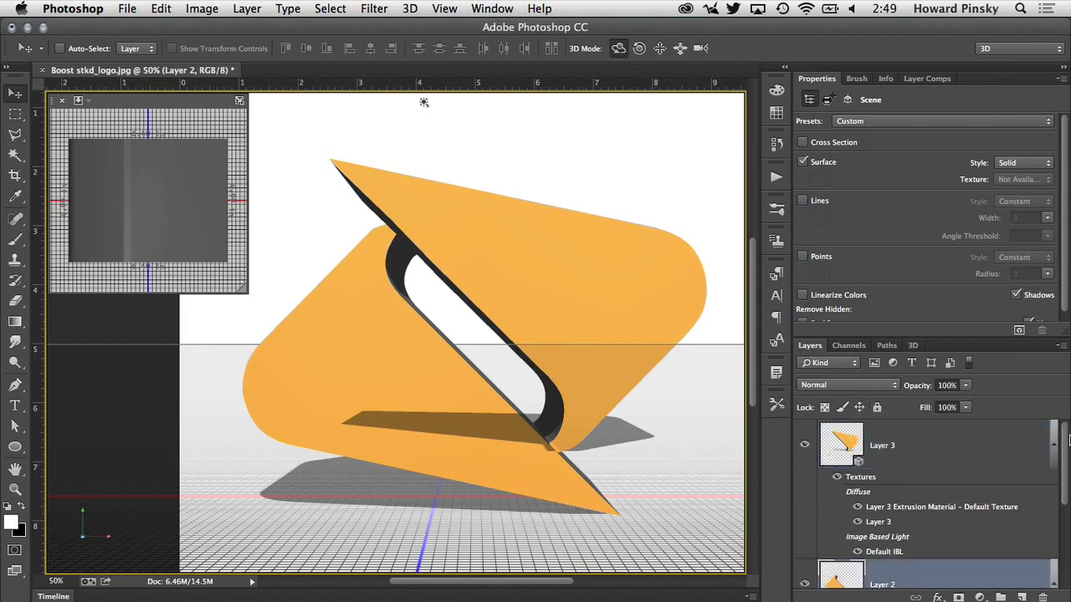
{"action": "left_click", "coordinate": [959, 443]}
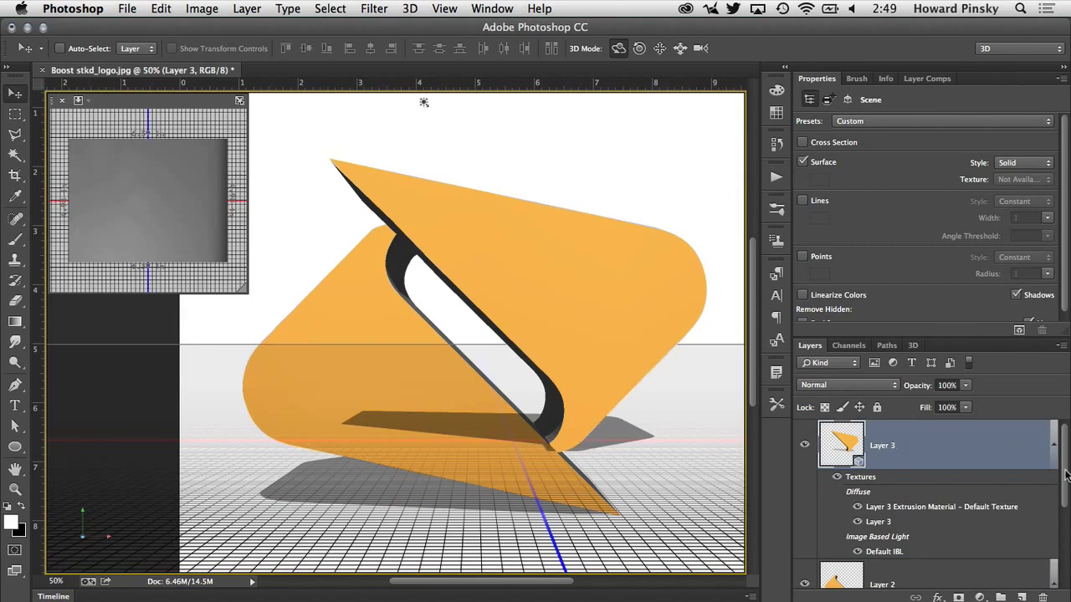
{"action": "left_click_drag", "start_coordinate": [1066, 476], "coordinate": [1066, 511]}
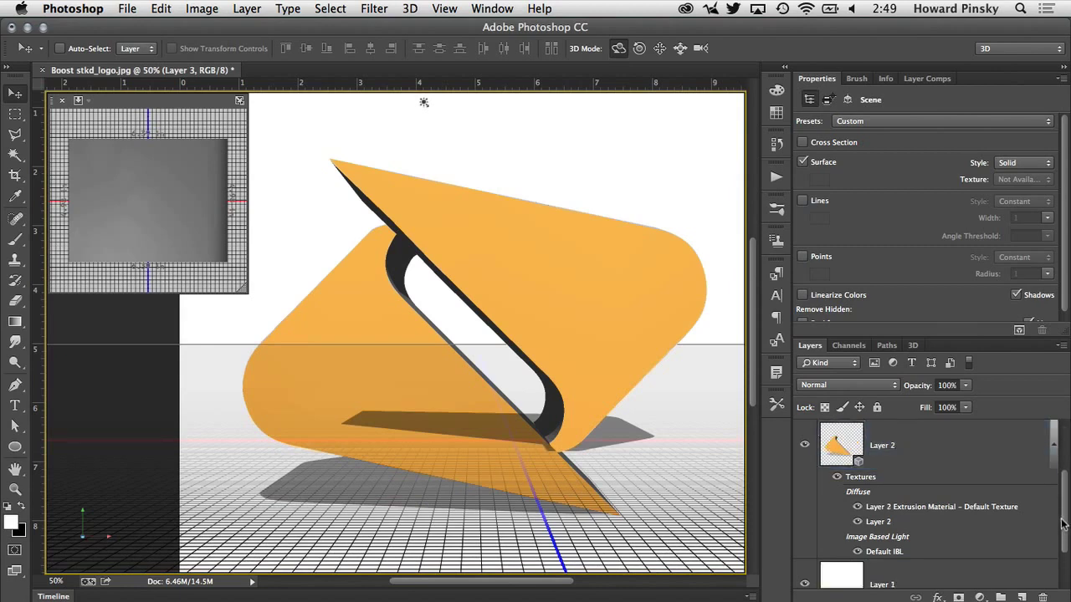
{"action": "left_click", "coordinate": [947, 449], "text": "shift"}
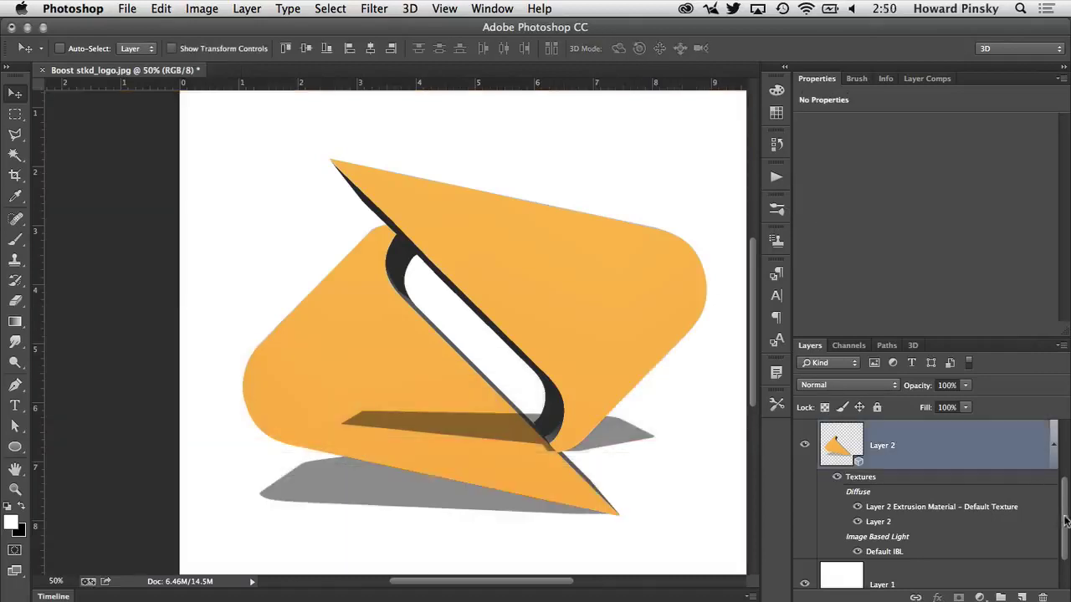
{"action": "left_click_drag", "start_coordinate": [1065, 519], "coordinate": [1065, 454]}
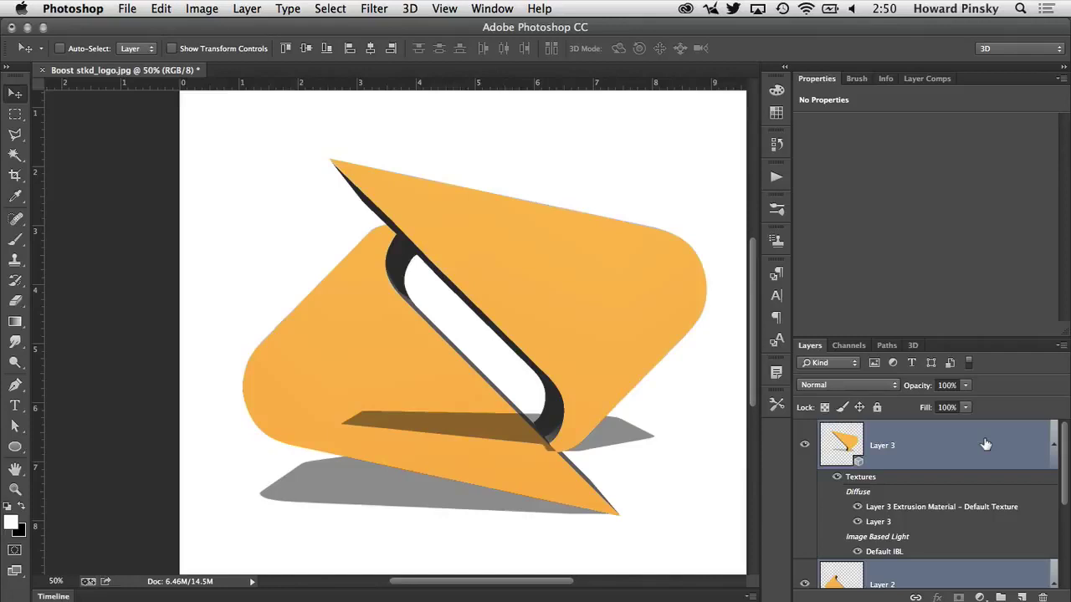
{"action": "key", "text": "super+e"}
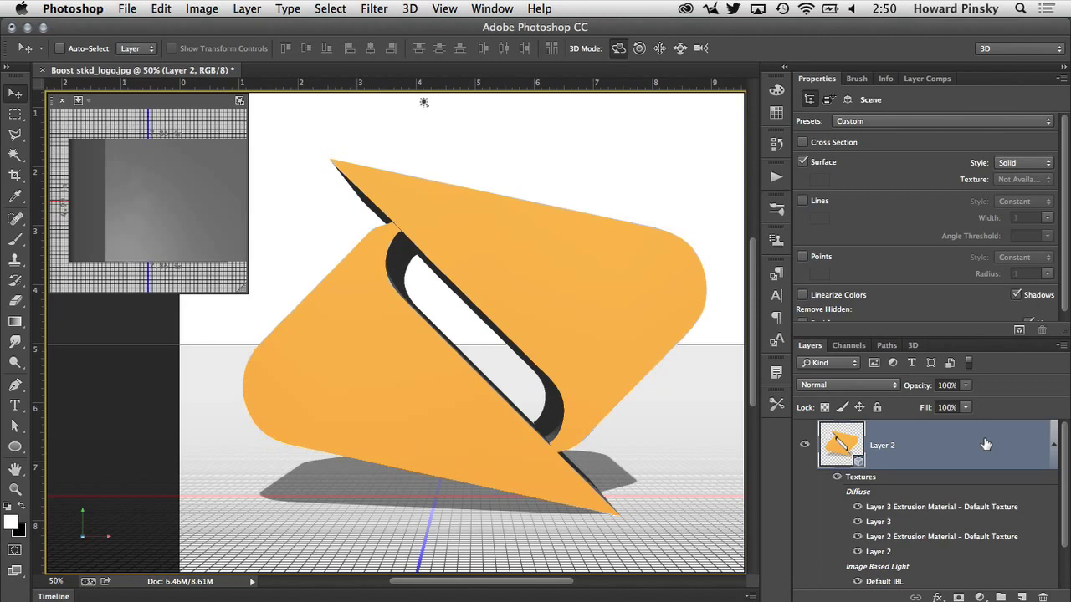
Examine the merged 3D scene's object list, its textures and the Layer 2 mesh.
{"action": "left_click", "coordinate": [913, 345]}
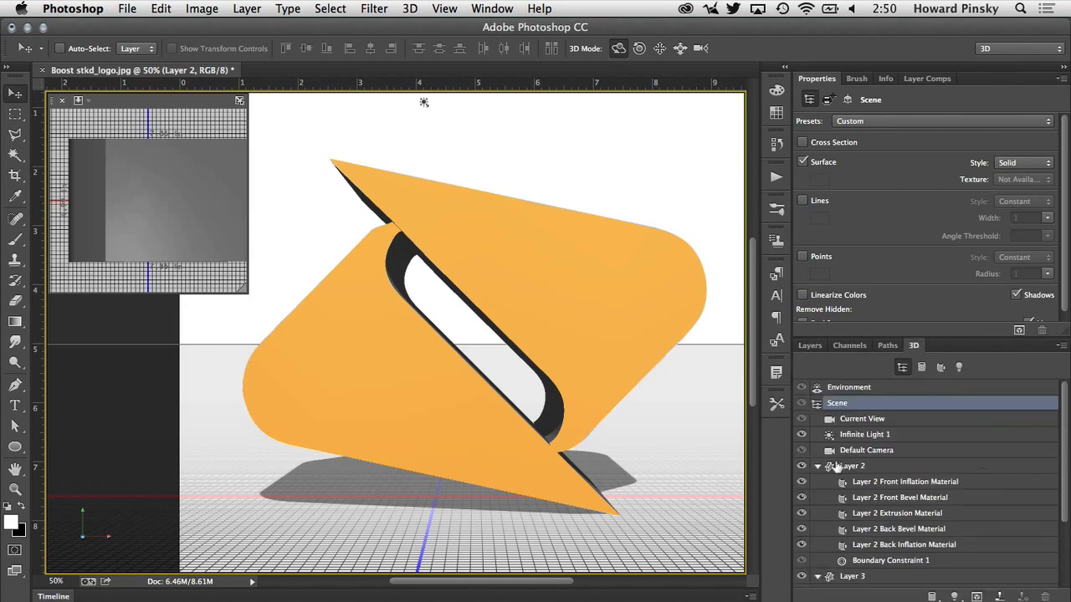
{"action": "scroll", "coordinate": [1053, 508], "scroll_direction": "down", "scroll_amount": 3}
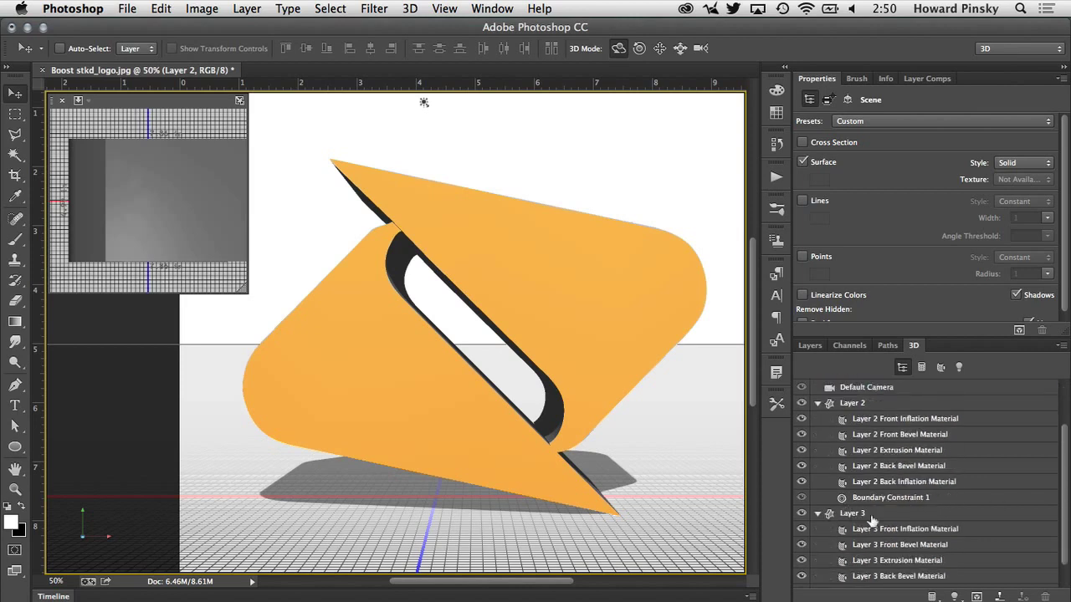
{"action": "scroll", "coordinate": [962, 444], "scroll_direction": "up", "scroll_amount": 3}
{"action": "left_click", "coordinate": [813, 346]}
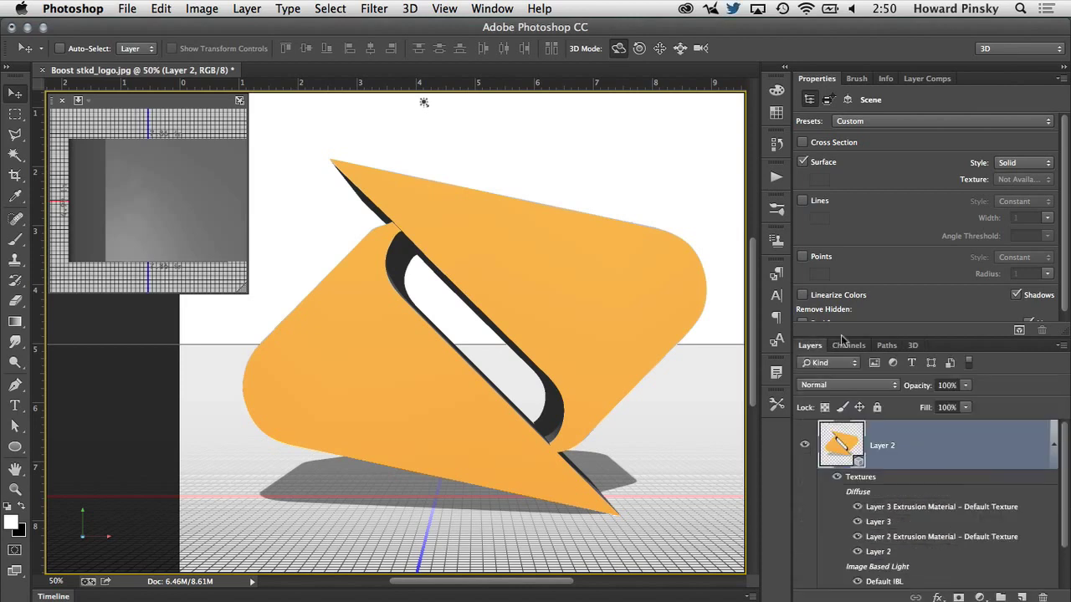
{"action": "left_click", "coordinate": [912, 345]}
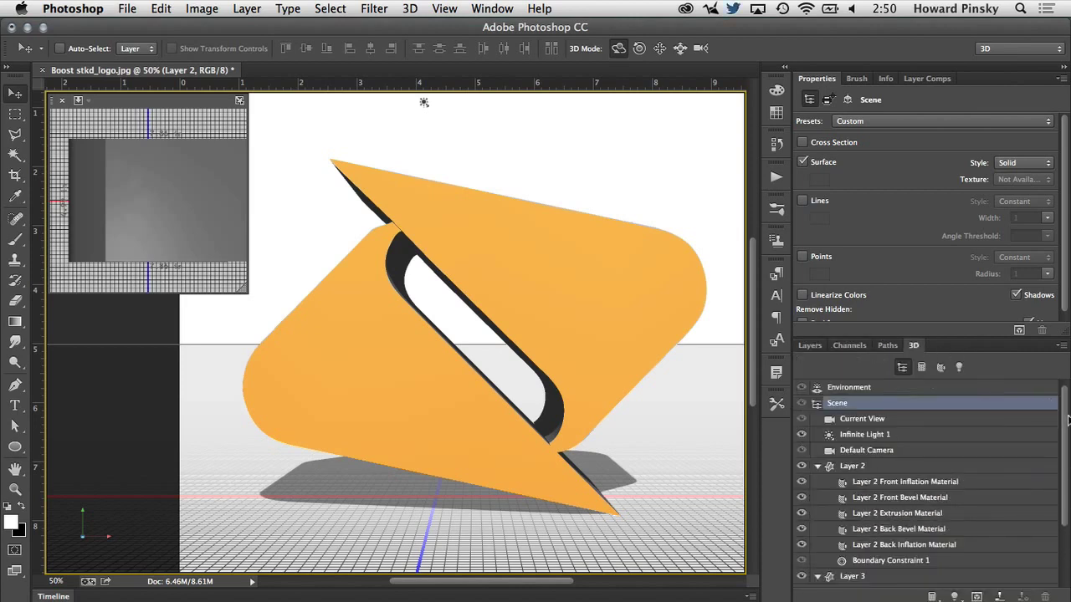
{"action": "scroll", "coordinate": [1067, 428], "scroll_direction": "down", "scroll_amount": 1}
{"action": "left_click", "coordinate": [860, 452]}
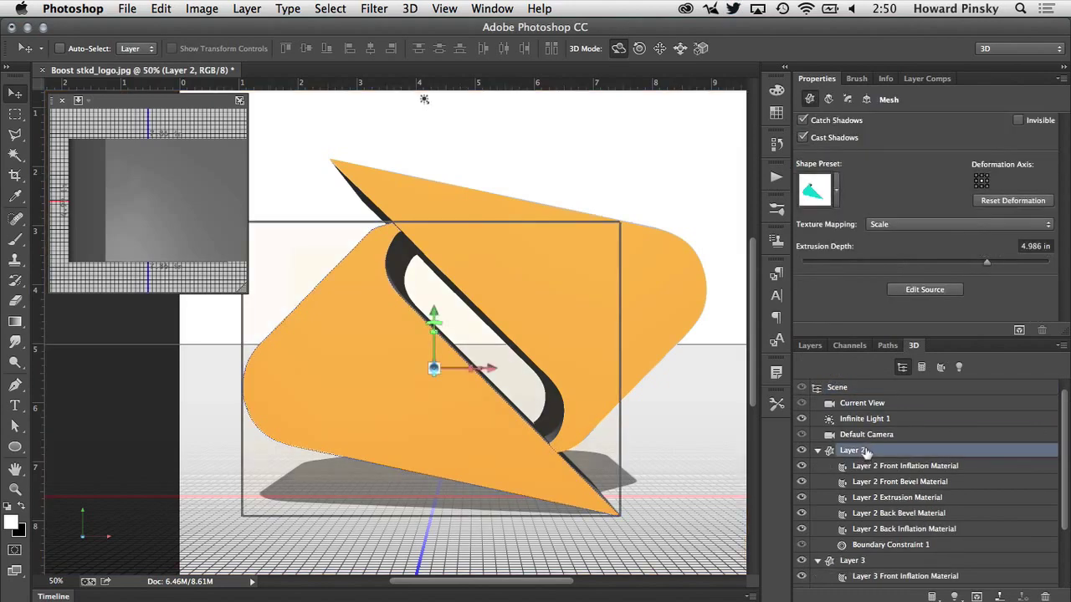
Try moving the Layer 3 mesh sideways along the X axis, undo the move and deselect the mesh.
{"action": "left_click", "coordinate": [859, 562]}
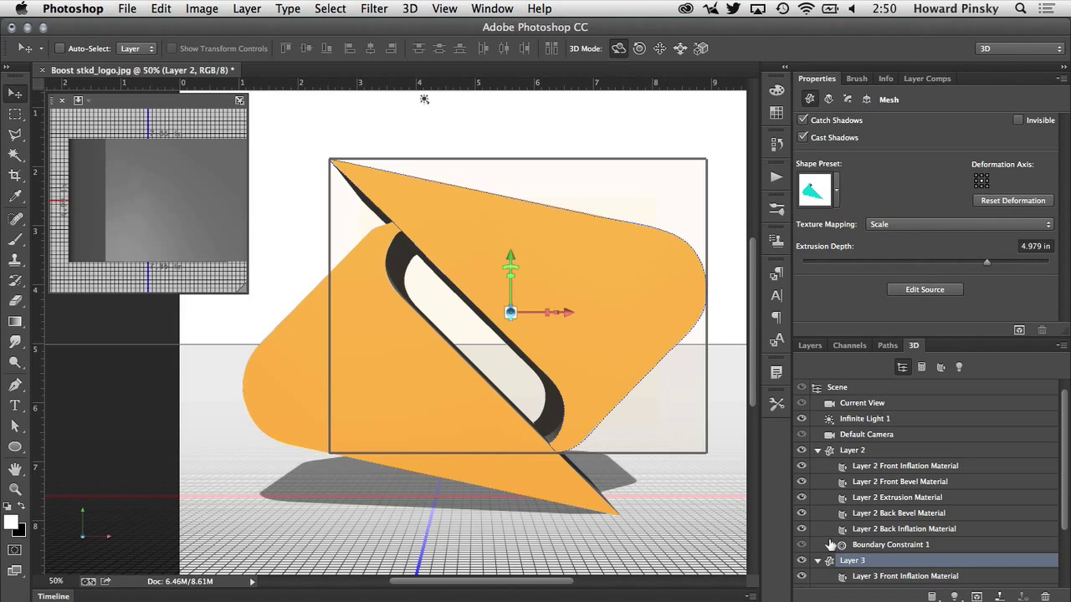
{"action": "left_click_drag", "start_coordinate": [565, 313], "coordinate": [590, 302]}
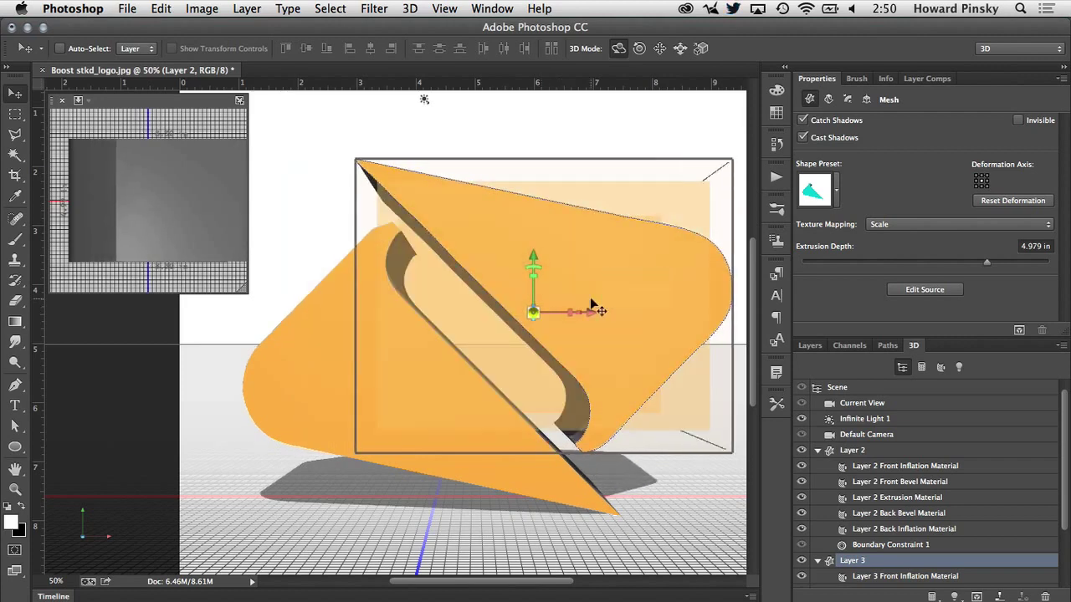
{"action": "key", "text": "super+z"}
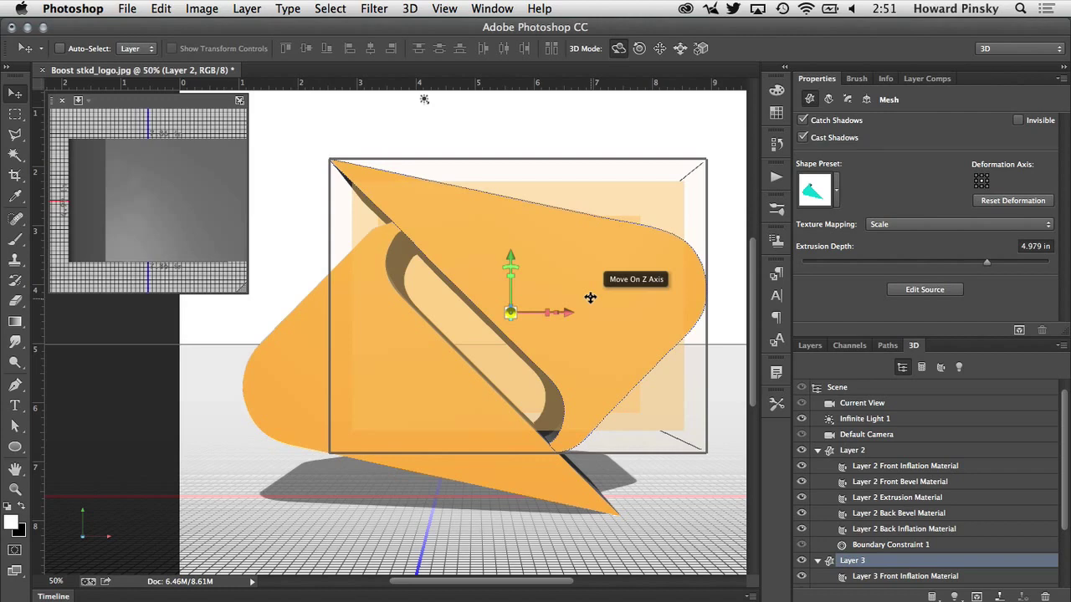
{"action": "left_click", "coordinate": [281, 228]}
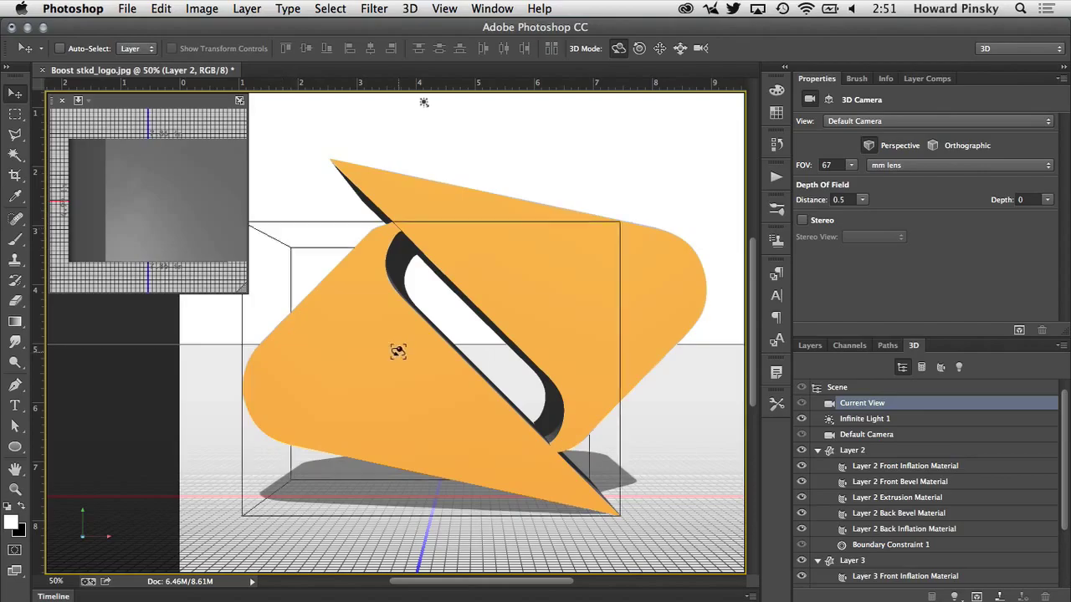
Set the extrusion depth of both the Layer 2 and Layer 3 meshes to 2.628 in.
{"action": "left_click_drag", "start_coordinate": [399, 358], "coordinate": [461, 342]}
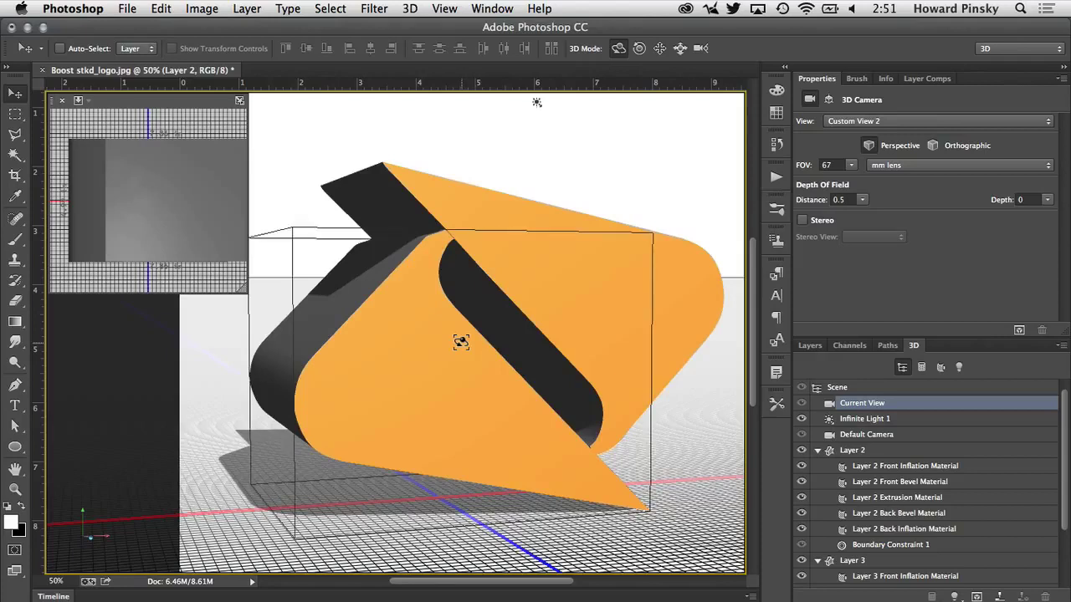
{"action": "left_click", "coordinate": [868, 453]}
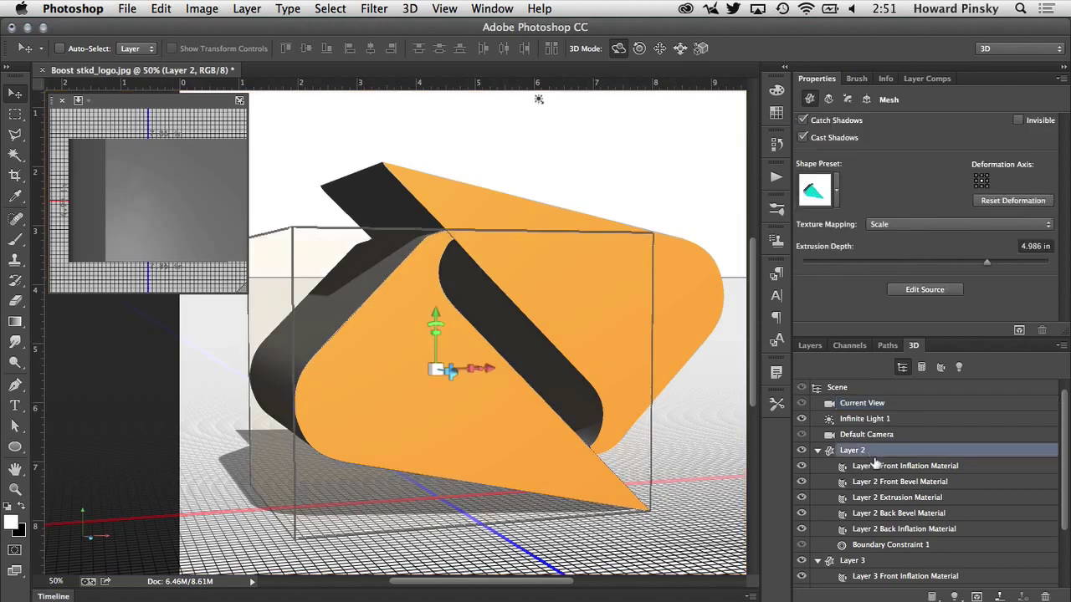
{"action": "left_click", "coordinate": [876, 563], "text": "shift"}
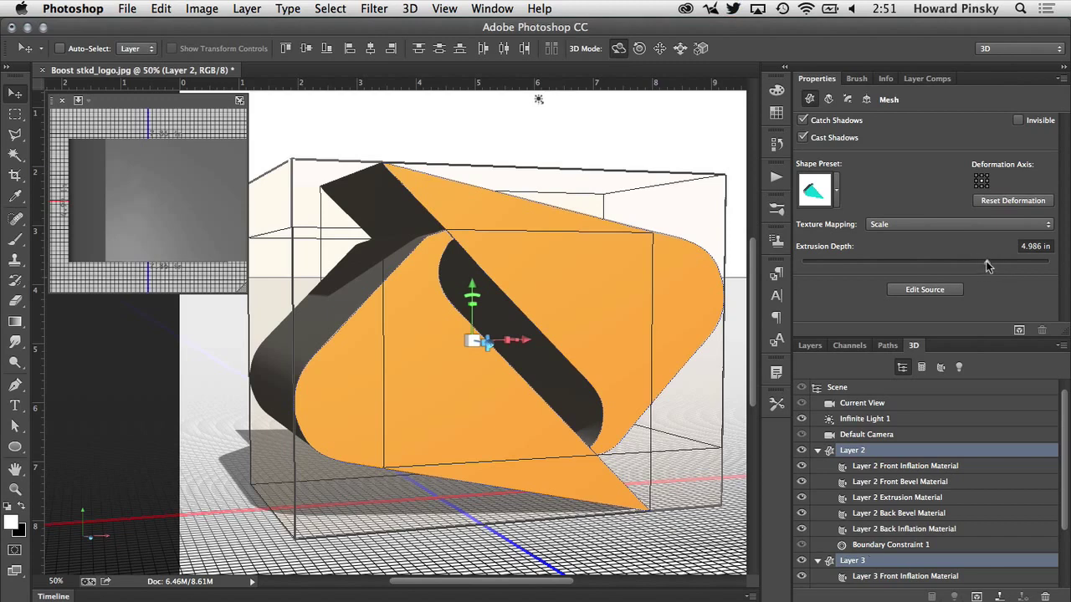
{"action": "left_click_drag", "start_coordinate": [985, 262], "coordinate": [960, 262]}
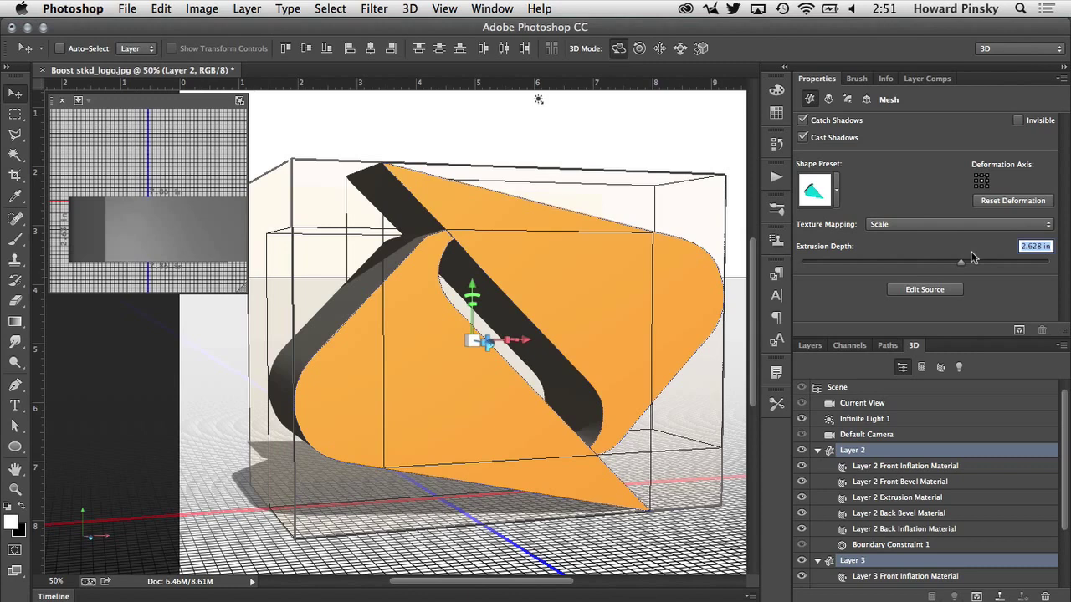
Give all Layer 2 and Layer 3 materials an orange diffuse colour with hue 41°, saturation 100% and brightness 100%.
{"action": "left_click", "coordinate": [925, 469]}
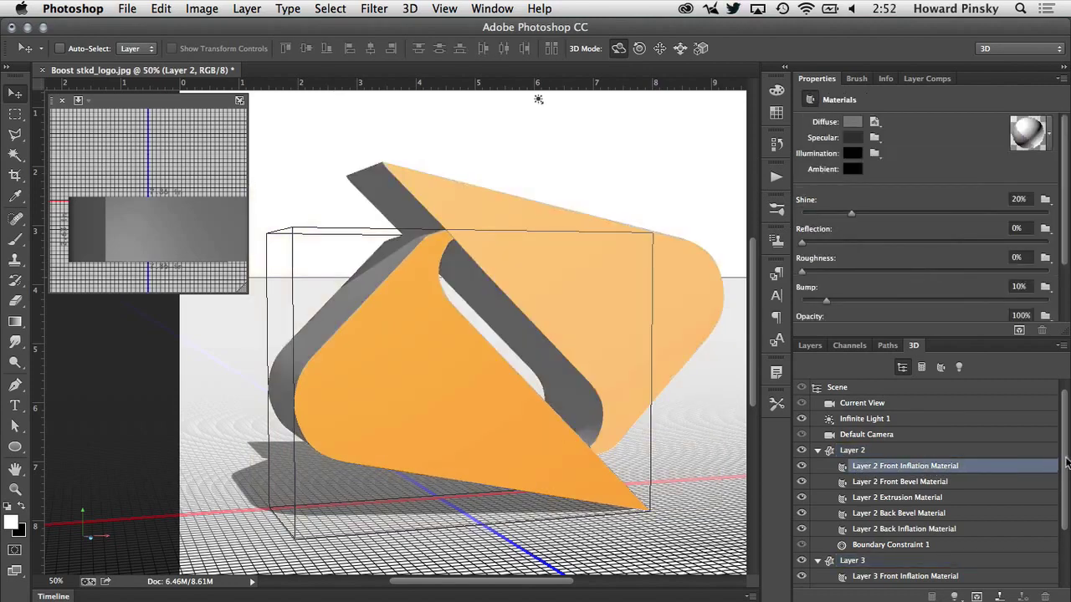
{"action": "scroll", "coordinate": [1067, 462], "scroll_direction": "down", "scroll_amount": 5}
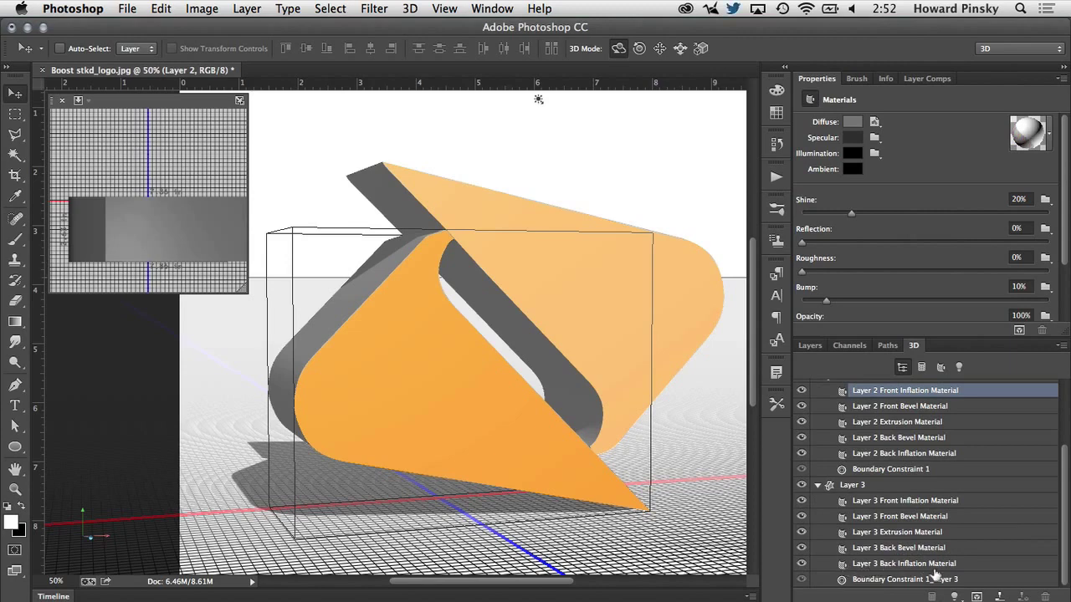
{"action": "left_click", "coordinate": [954, 564], "text": "shift"}
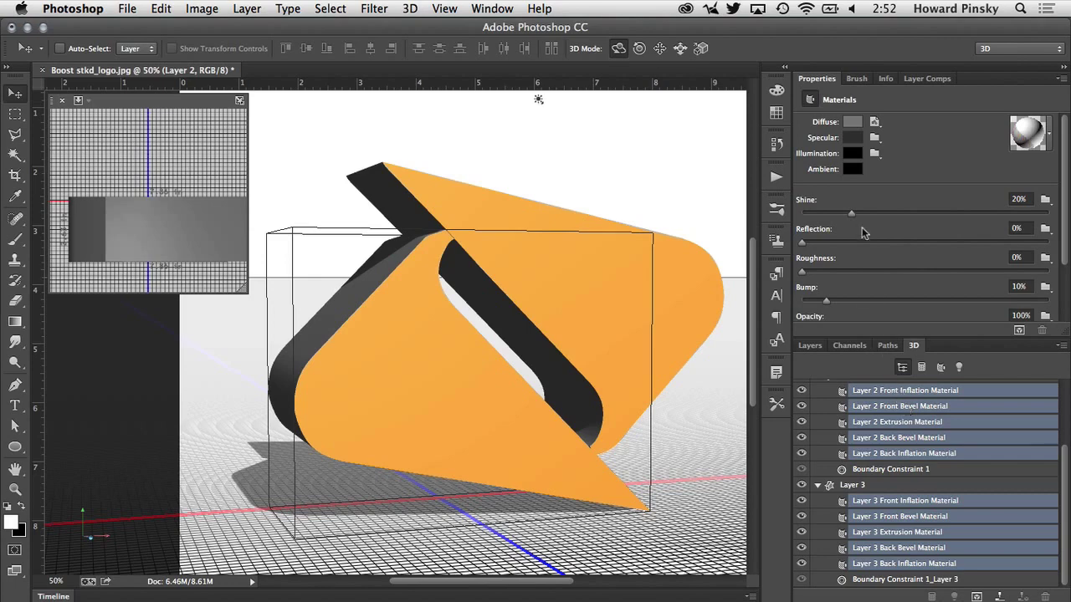
{"action": "left_click", "coordinate": [852, 123]}
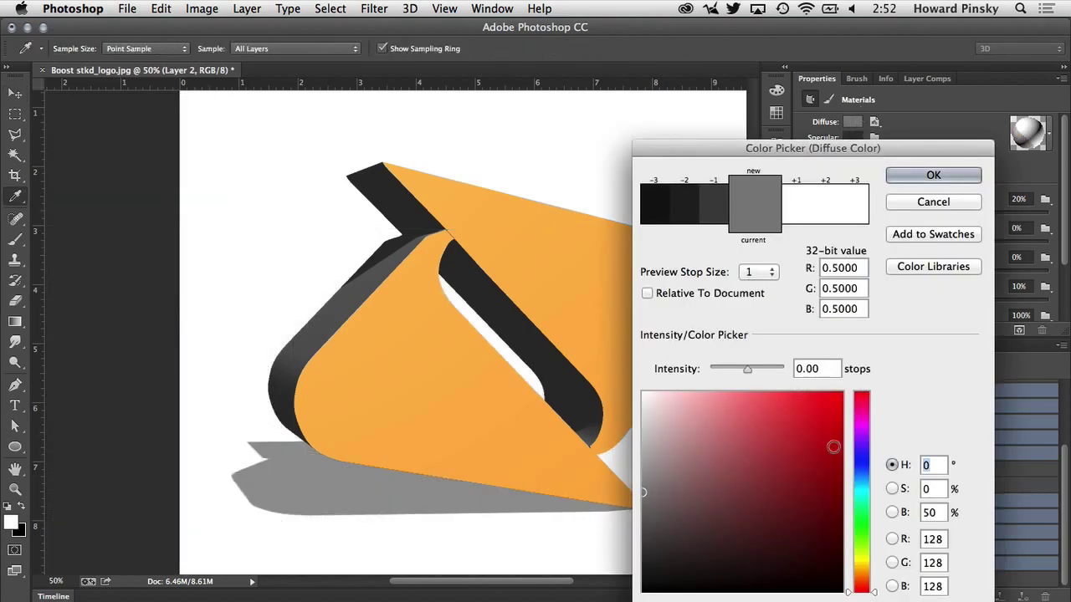
{"action": "left_click", "coordinate": [862, 572]}
{"action": "type", "text": "42"}
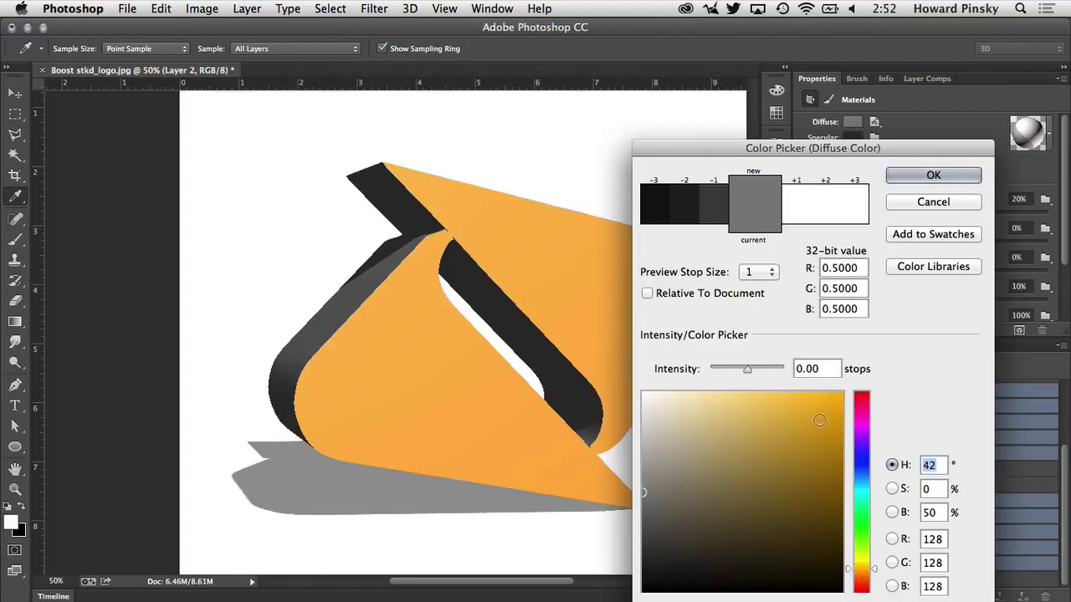
{"action": "left_click", "coordinate": [841, 394]}
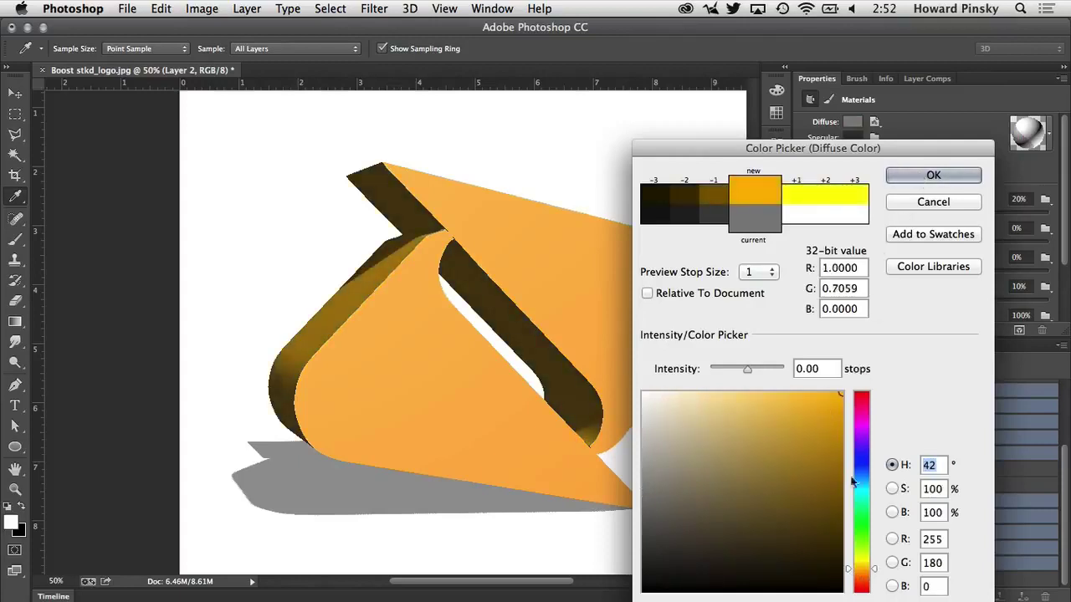
{"action": "left_click", "coordinate": [873, 571]}
{"action": "left_click_drag", "start_coordinate": [874, 571], "coordinate": [874, 572]}
{"action": "left_click", "coordinate": [924, 173]}
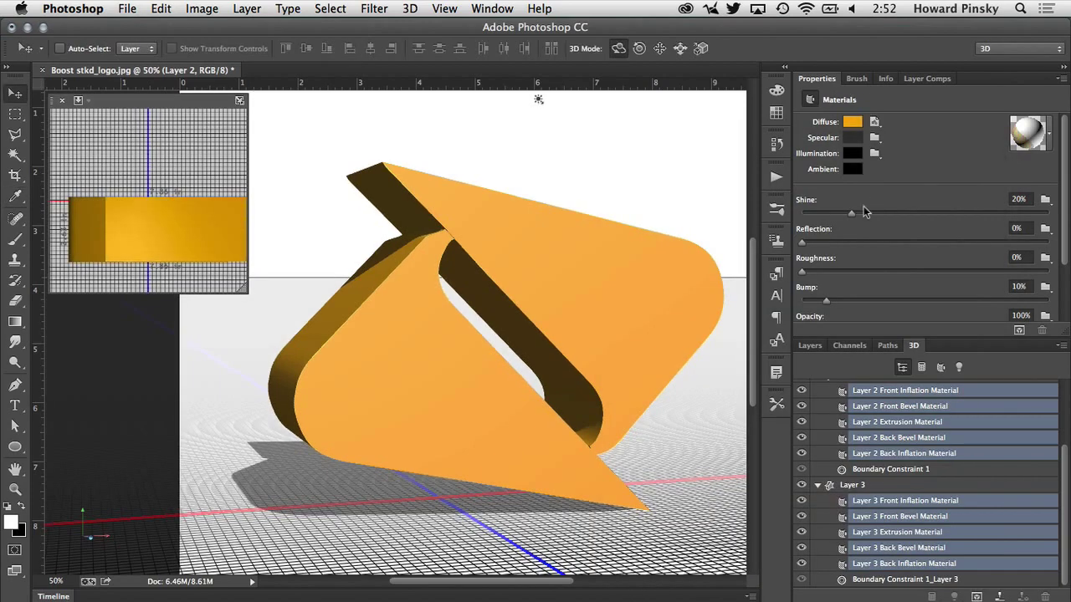
Set the shine of all selected materials to 66% and their reflection to 64%, and run a short test render.
{"action": "left_click", "coordinate": [853, 212]}
{"action": "left_click_drag", "start_coordinate": [876, 208], "coordinate": [966, 211]}
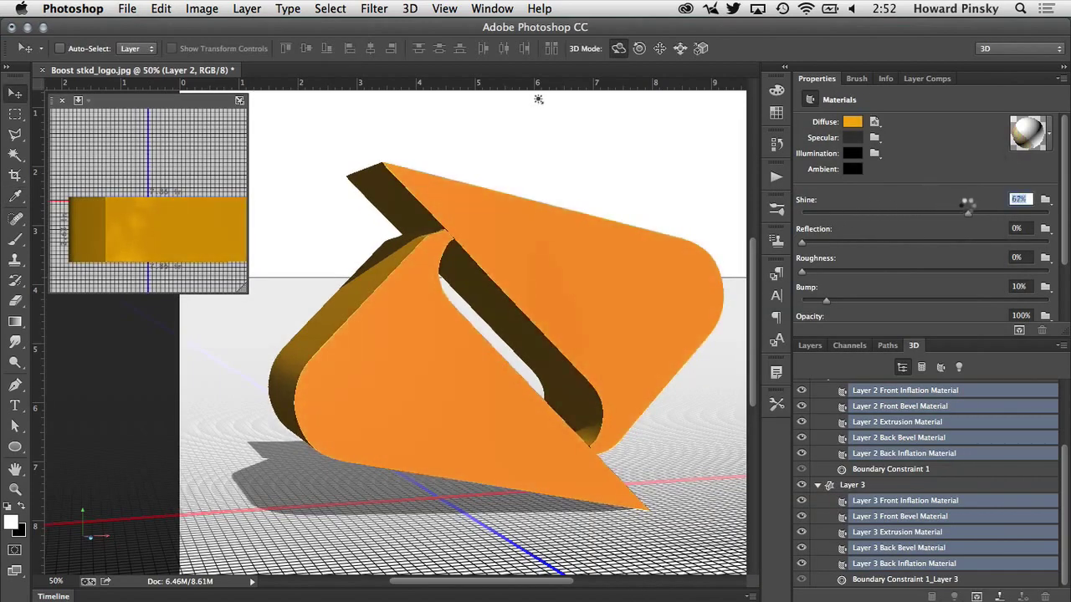
{"action": "left_click", "coordinate": [806, 242]}
{"action": "left_click_drag", "start_coordinate": [807, 244], "coordinate": [960, 238]}
{"action": "left_click_drag", "start_coordinate": [1065, 222], "coordinate": [1064, 171]}
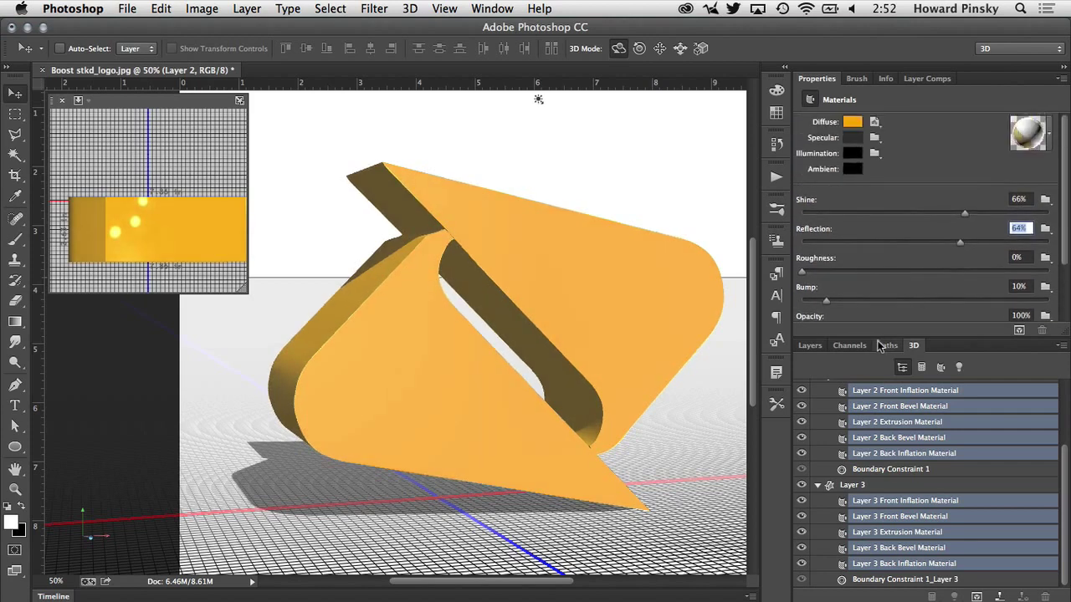
{"action": "left_click", "coordinate": [1019, 331]}
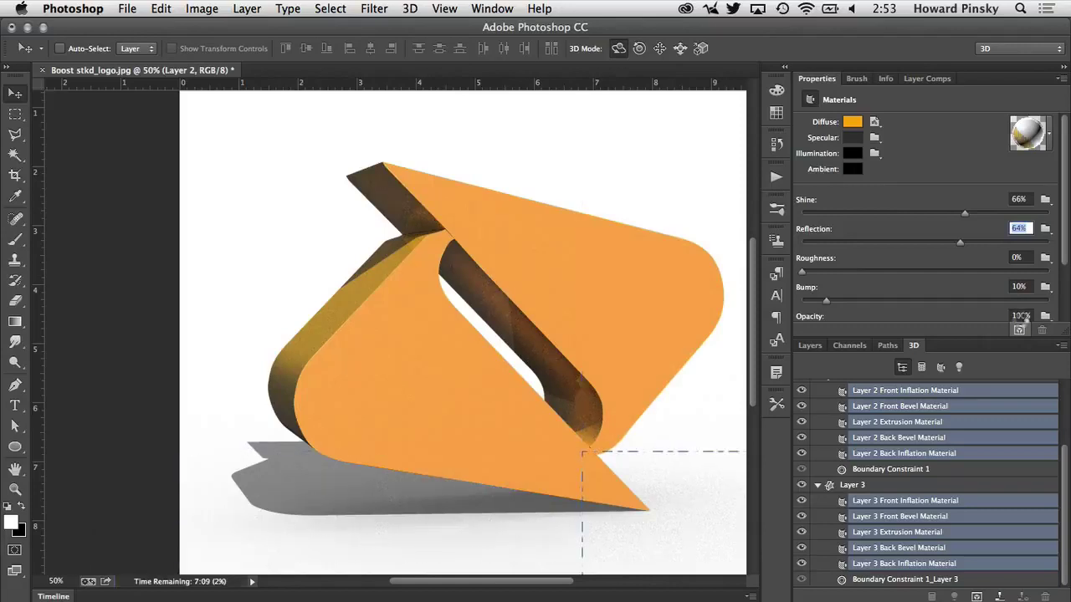
{"action": "key", "text": "Escape"}
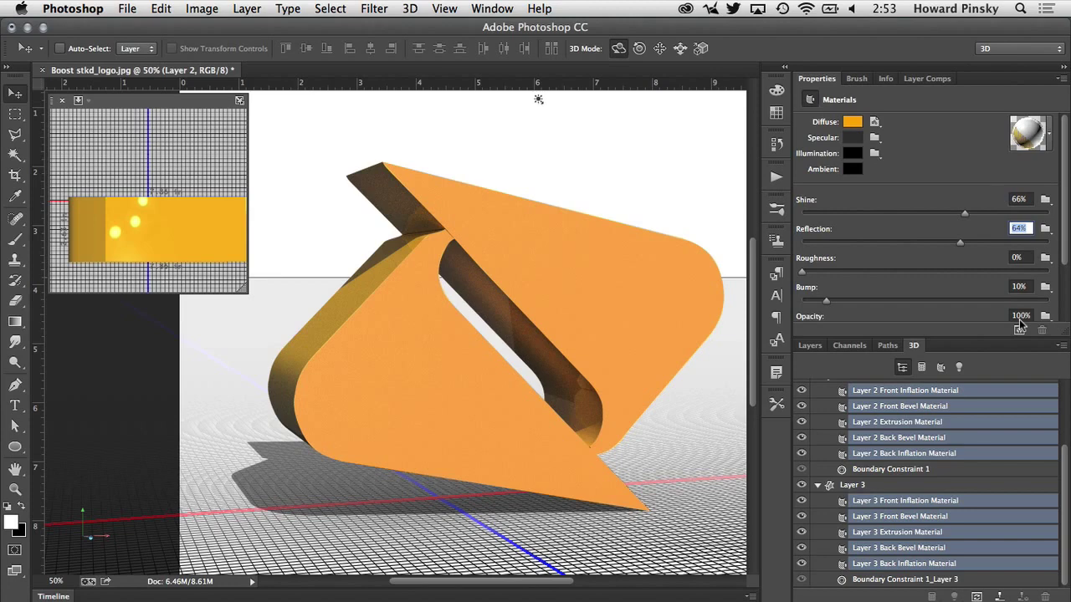
Change the diffuse colour of the Layer 2 and Layer 3 extrusion materials to a near-black neutral grey.
{"action": "left_click", "coordinate": [967, 425]}
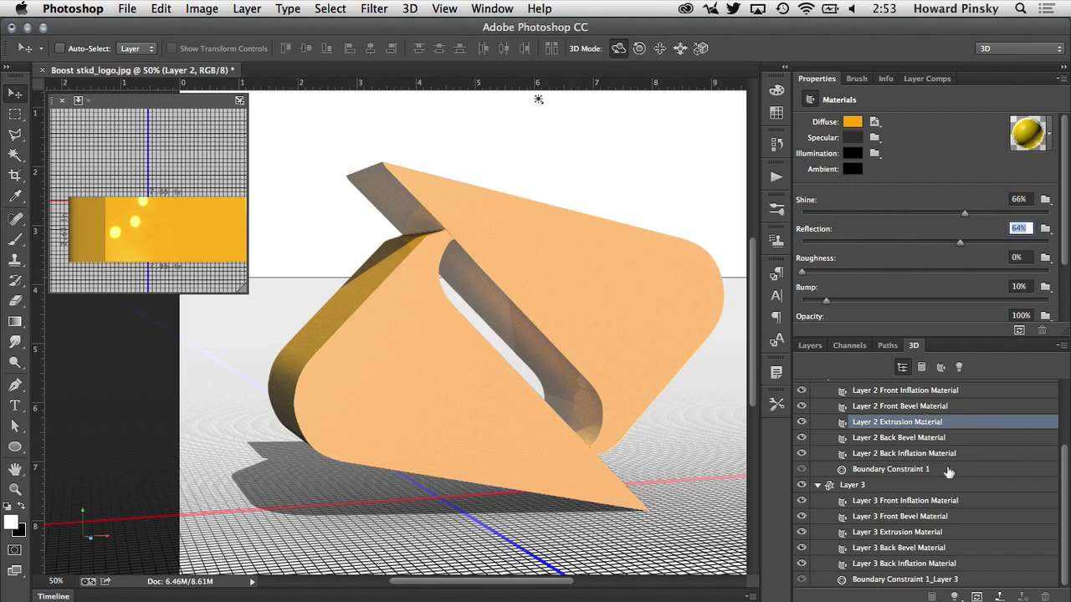
{"action": "left_click", "coordinate": [953, 534], "text": "super"}
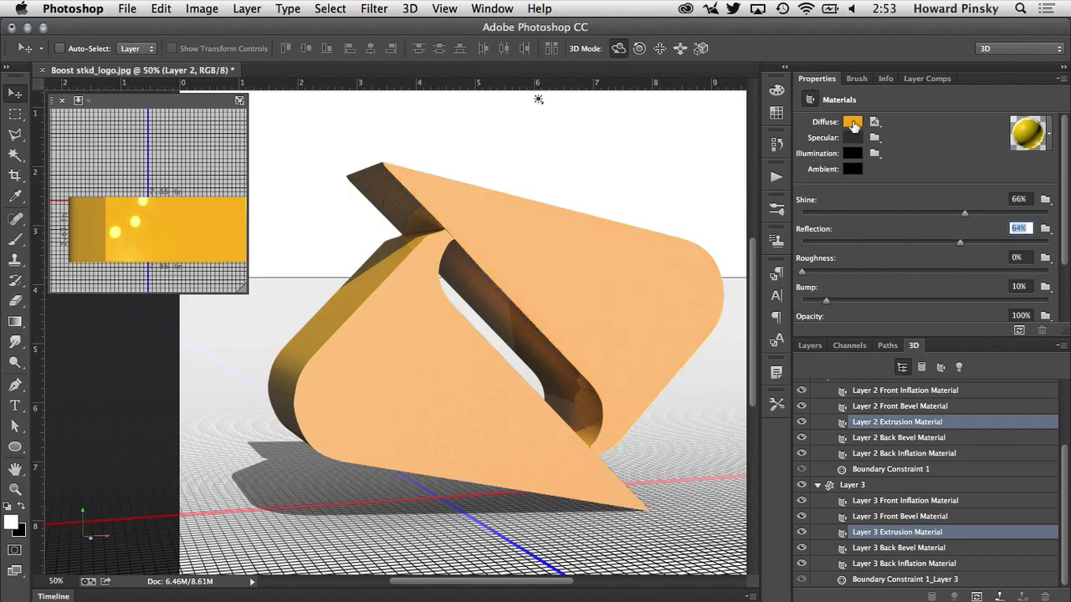
{"action": "left_click", "coordinate": [853, 123]}
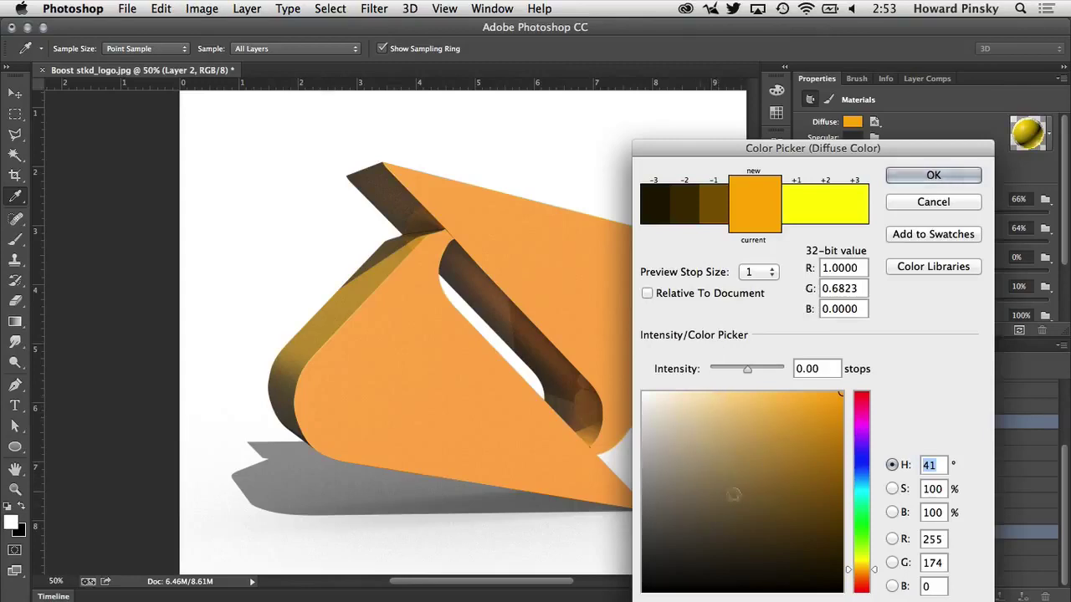
{"action": "left_click", "coordinate": [640, 579]}
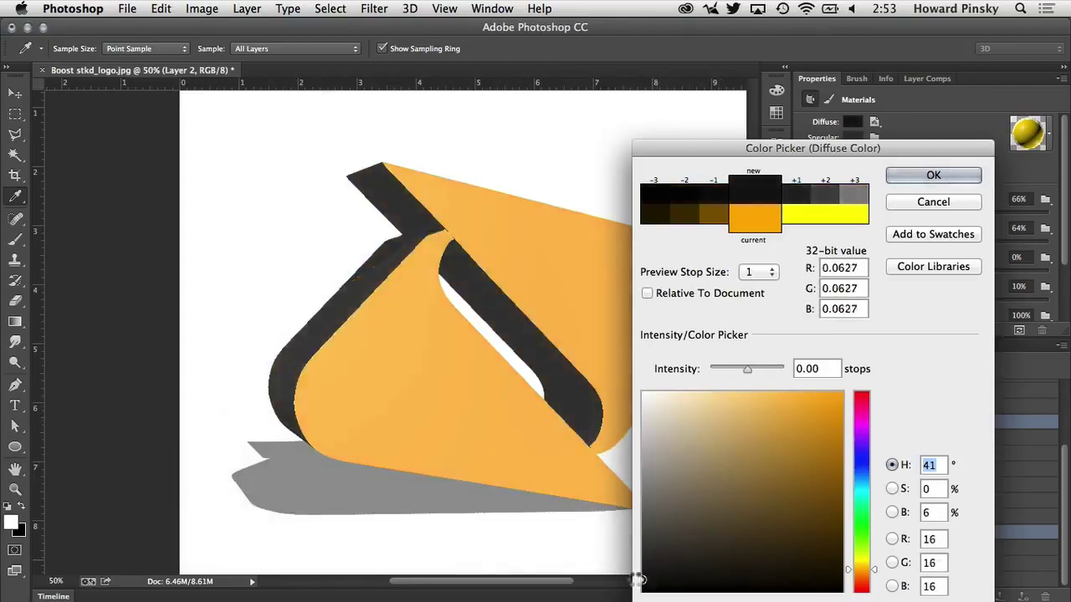
{"action": "left_click_drag", "start_coordinate": [640, 579], "coordinate": [643, 573]}
{"action": "left_click", "coordinate": [916, 174]}
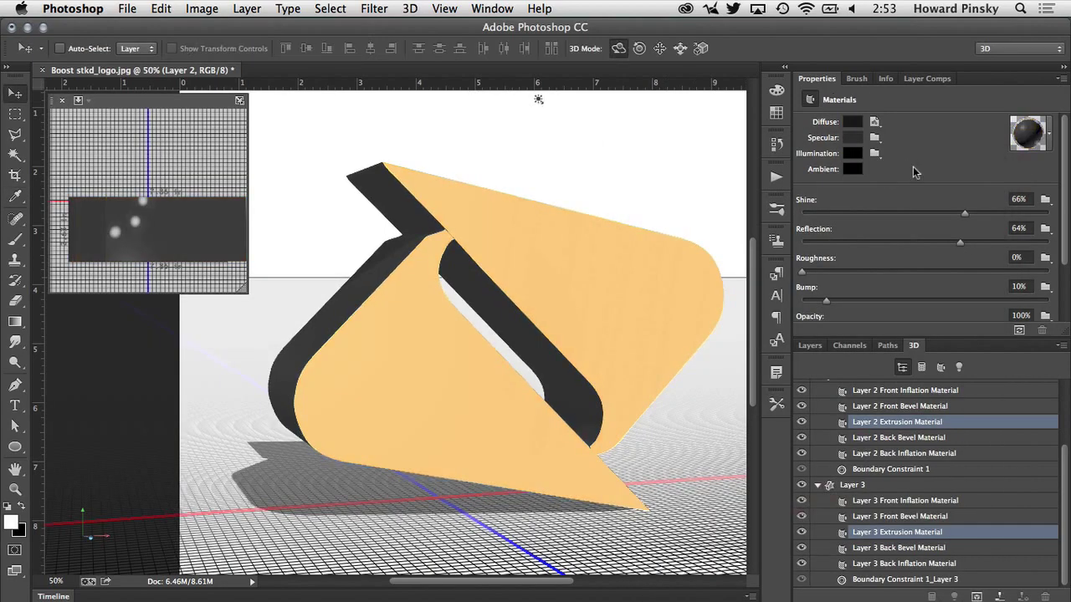
Pick a dark grey foreground colour and fill the white background layer, Layer 1, with it.
{"action": "left_click", "coordinate": [810, 346]}
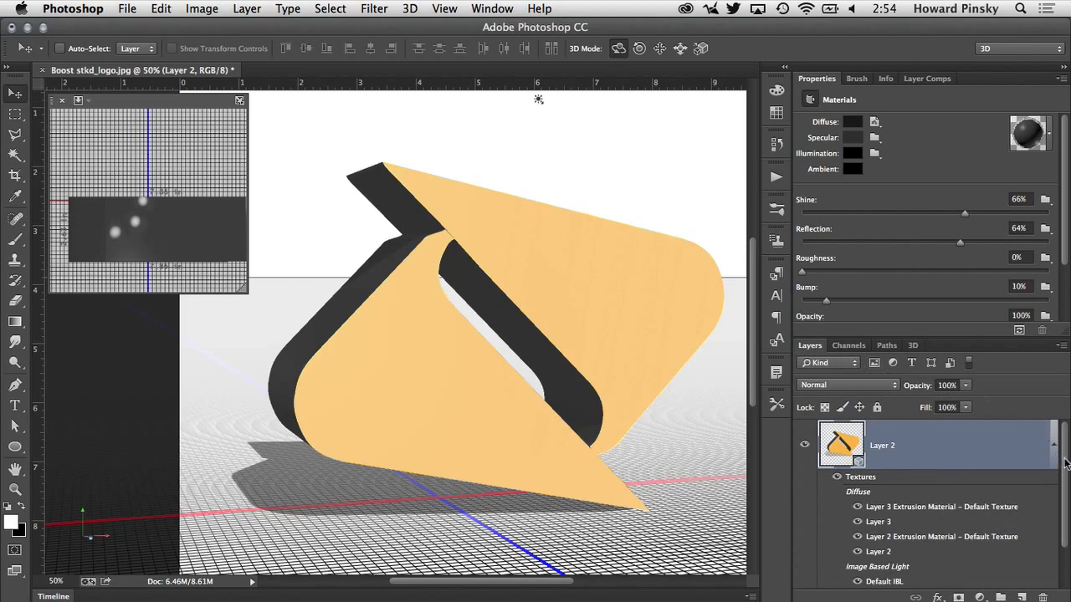
{"action": "left_click_drag", "start_coordinate": [1065, 463], "coordinate": [1068, 537]}
{"action": "left_click", "coordinate": [937, 558]}
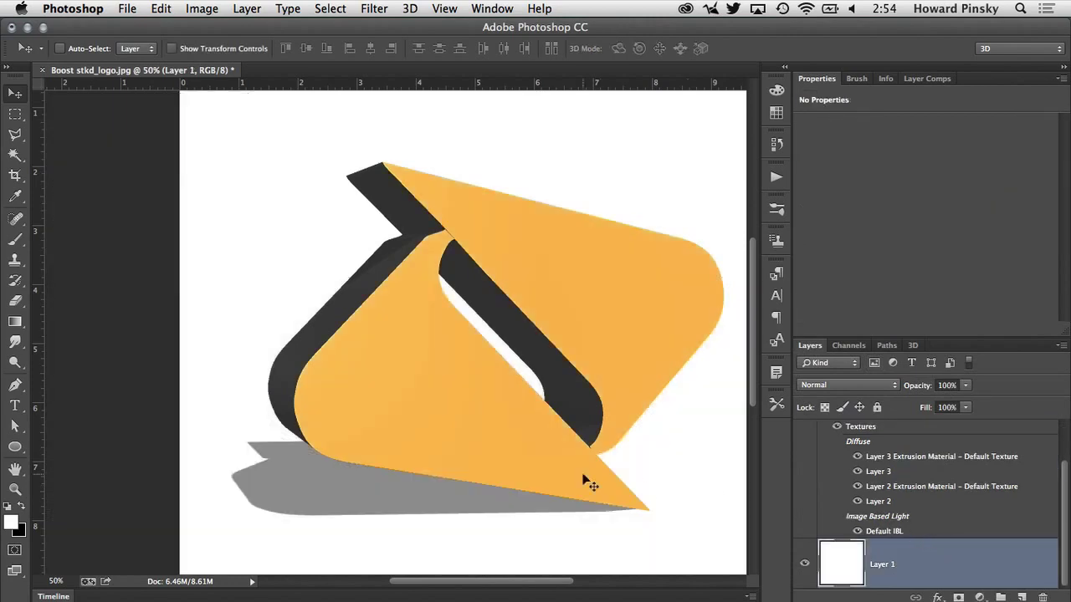
{"action": "left_click", "coordinate": [12, 522]}
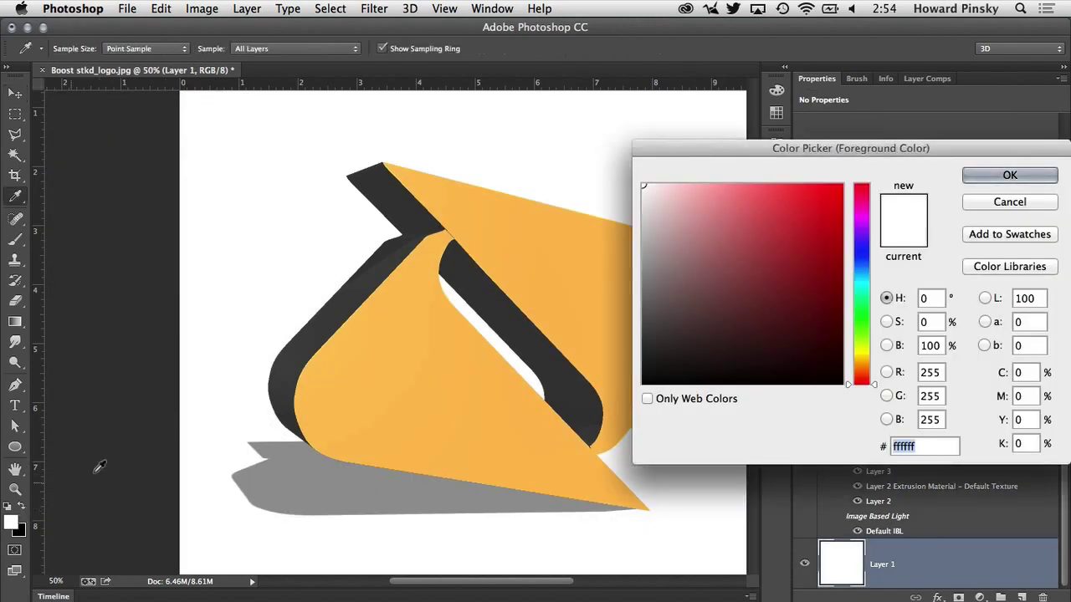
{"action": "left_click", "coordinate": [648, 362]}
{"action": "left_click_drag", "start_coordinate": [648, 361], "coordinate": [633, 349]}
{"action": "left_click", "coordinate": [993, 174]}
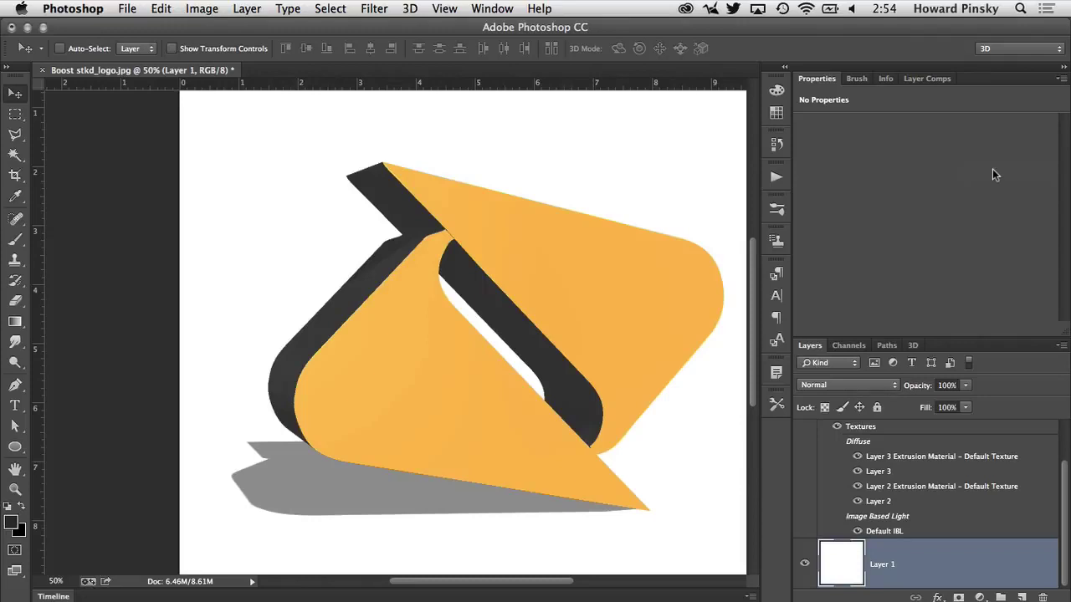
{"action": "key", "text": "alt+BackSpace"}
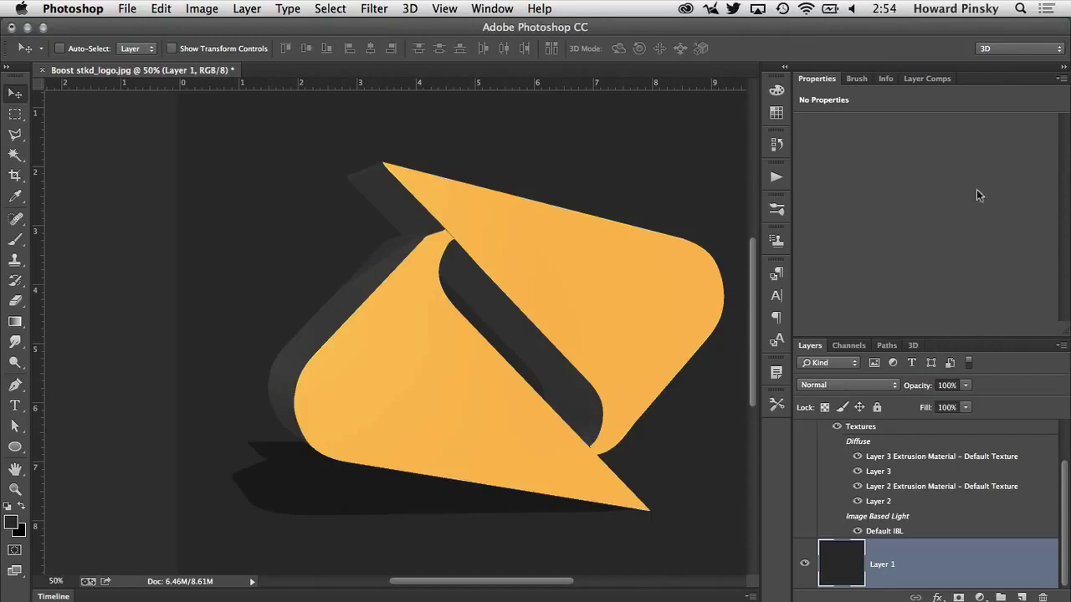
Reselect the 3D Layer 2 and run a short test render of the logo against the dark background.
{"action": "scroll", "coordinate": [1064, 526], "scroll_direction": "up", "scroll_amount": 2}
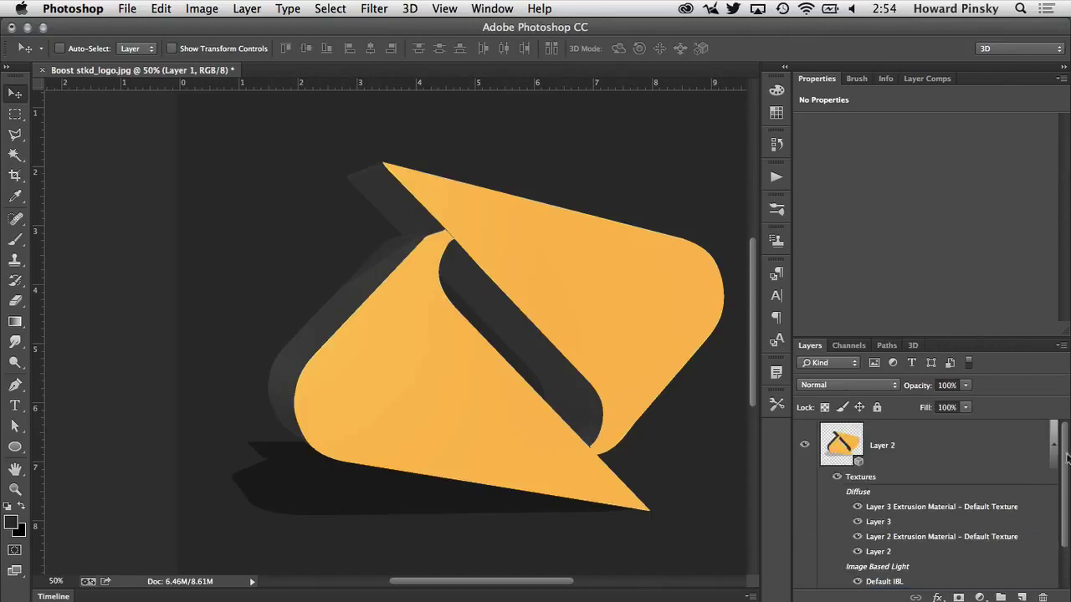
{"action": "left_click", "coordinate": [926, 448]}
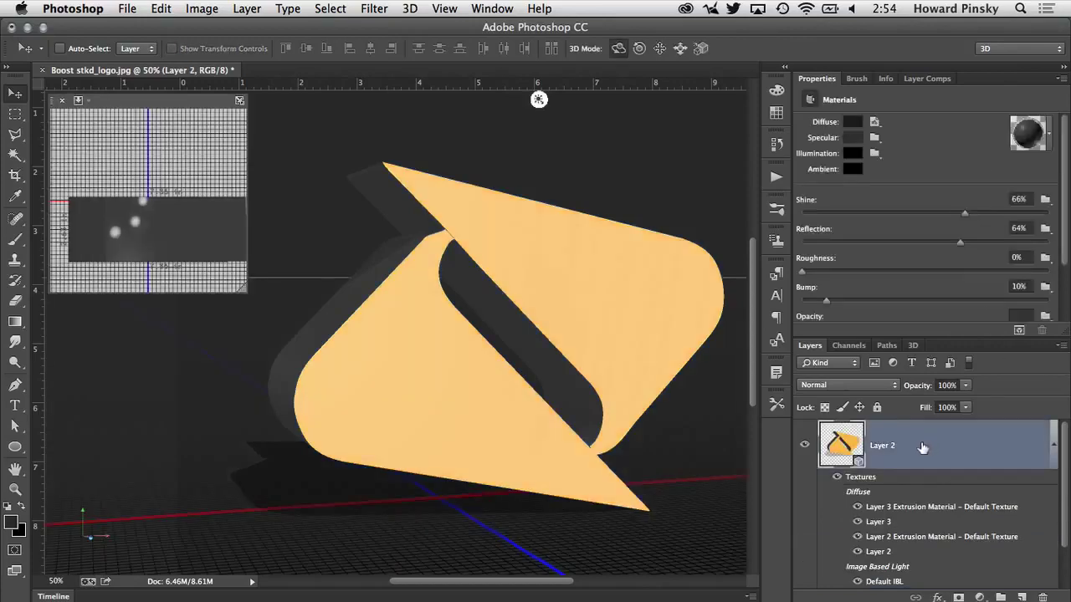
{"action": "left_click", "coordinate": [914, 345]}
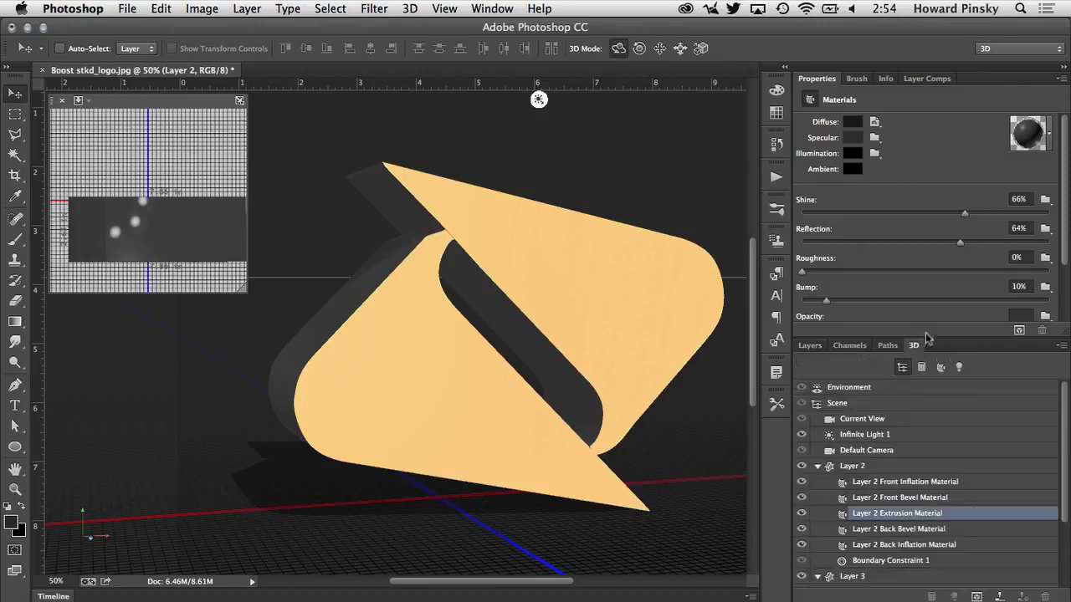
{"action": "left_click", "coordinate": [1014, 329]}
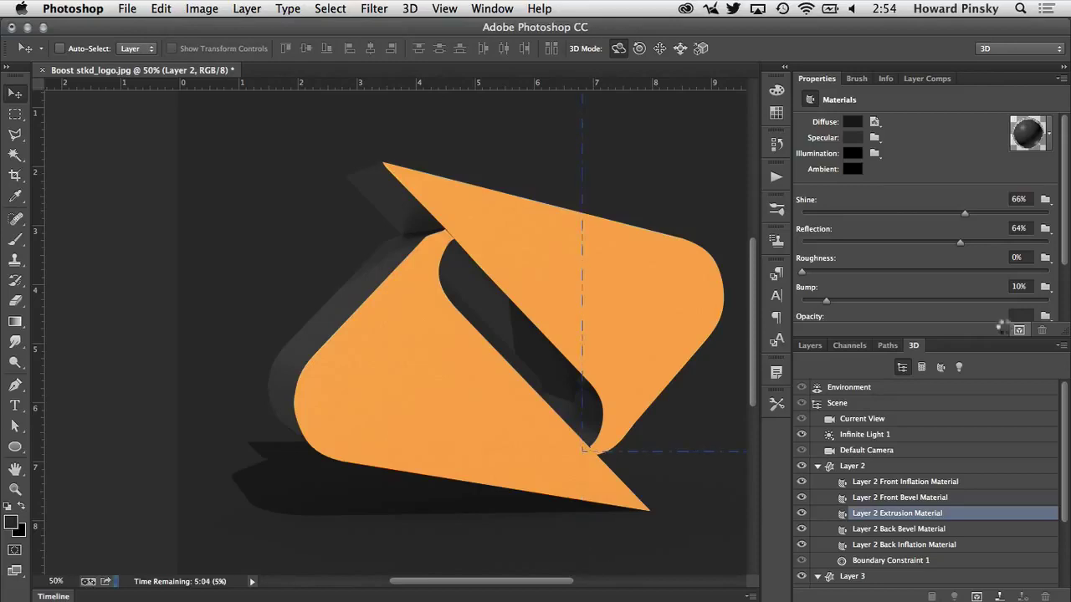
{"action": "key", "text": "Escape"}
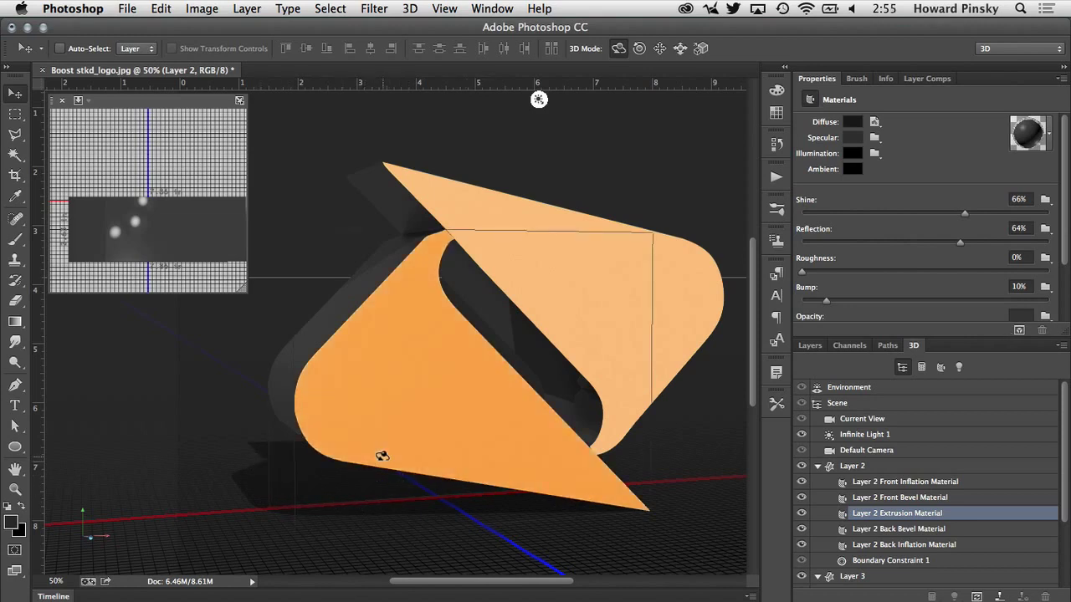
Rotate Infinite Light 1 so it shines on the logo from lower and further to the right.
{"action": "left_click", "coordinate": [539, 100]}
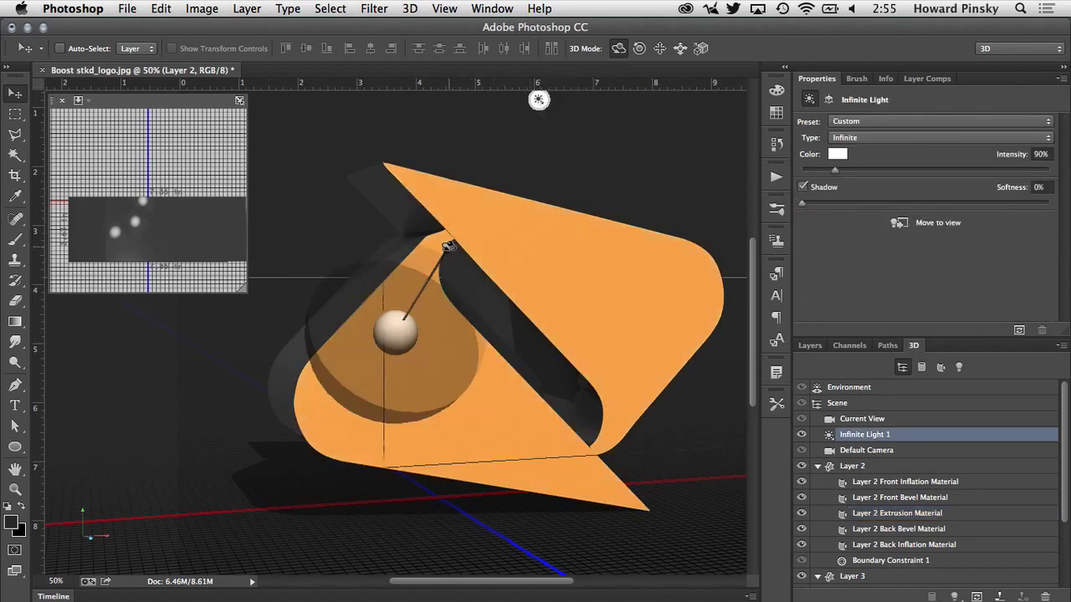
{"action": "mouse_move", "coordinate": [448, 263]}
{"action": "left_mouse_down"}
{"action": "mouse_move", "coordinate": [466, 306]}
{"action": "mouse_move", "coordinate": [476, 300]}
{"action": "left_mouse_up"}
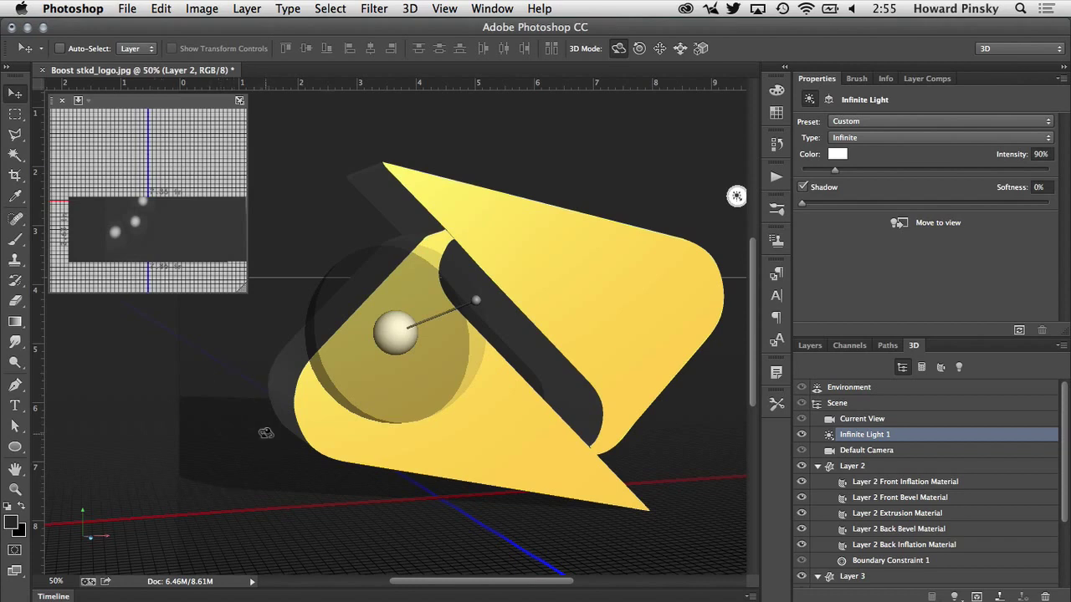
Set the environment's ground plane reflections to 35% opacity and 49% roughness, and render the scene.
{"action": "left_click", "coordinate": [888, 391]}
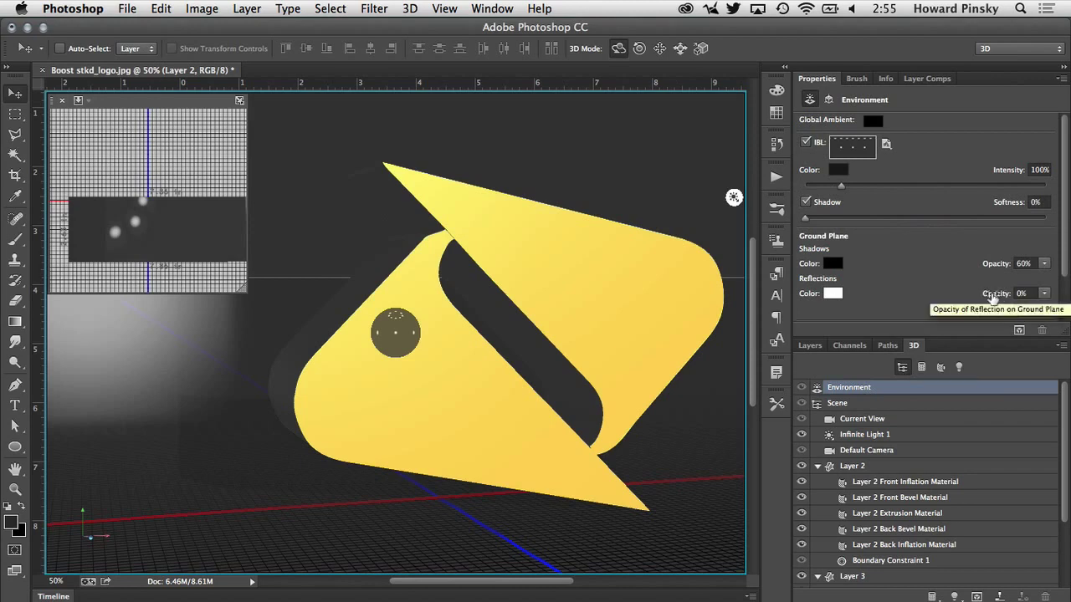
{"action": "left_click_drag", "start_coordinate": [990, 294], "coordinate": [1040, 293]}
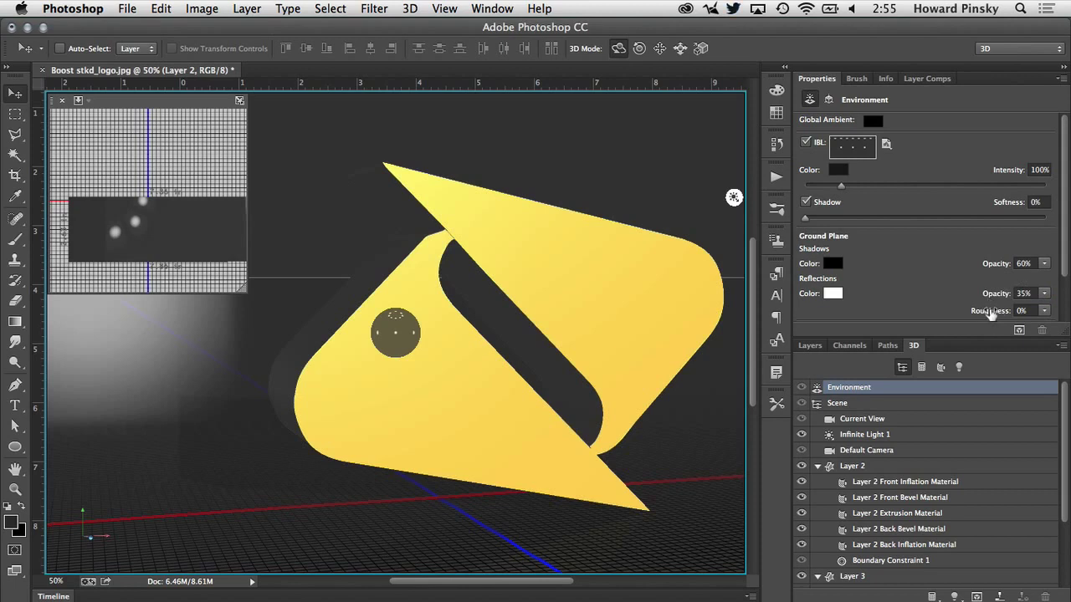
{"action": "left_click_drag", "start_coordinate": [991, 313], "coordinate": [1024, 313]}
{"action": "left_click", "coordinate": [1018, 331]}
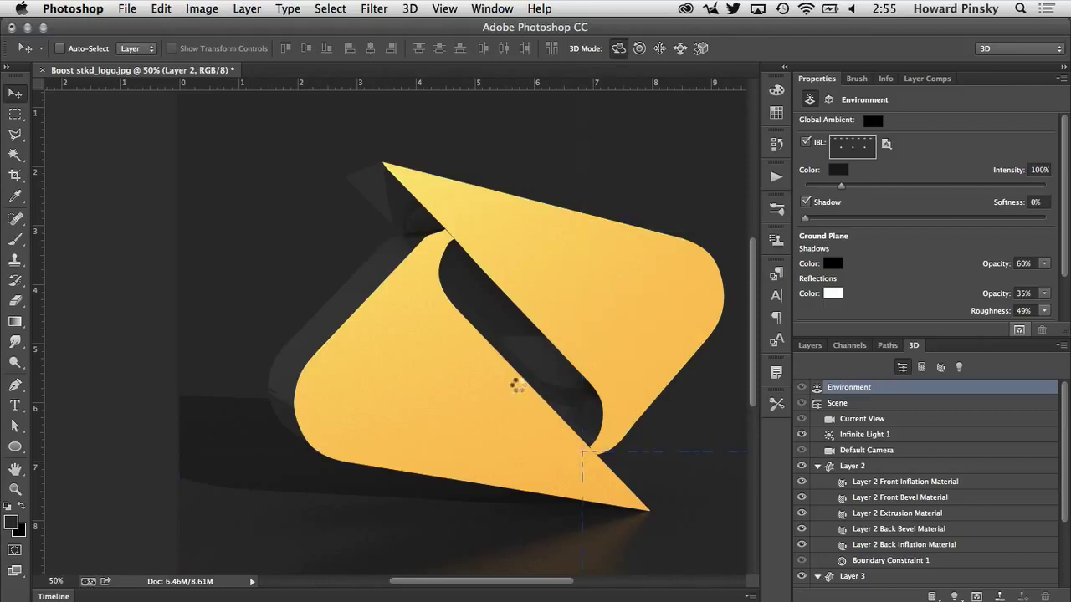
Soften the shadow of Infinite Light 1 to 45% and run a short test render of the scene.
{"action": "key", "text": "Escape"}
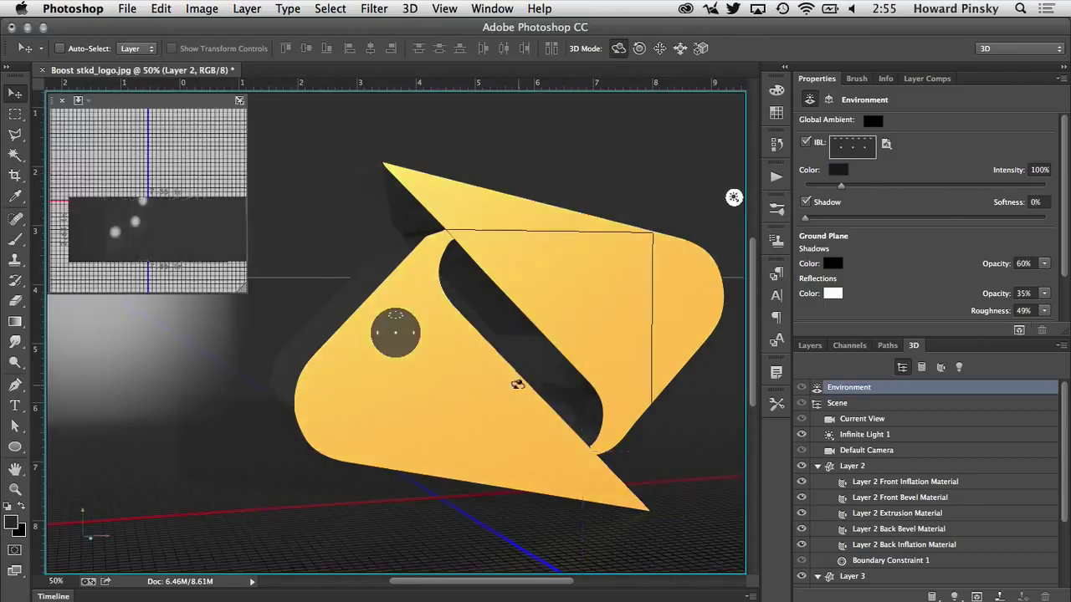
{"action": "left_click", "coordinate": [901, 438]}
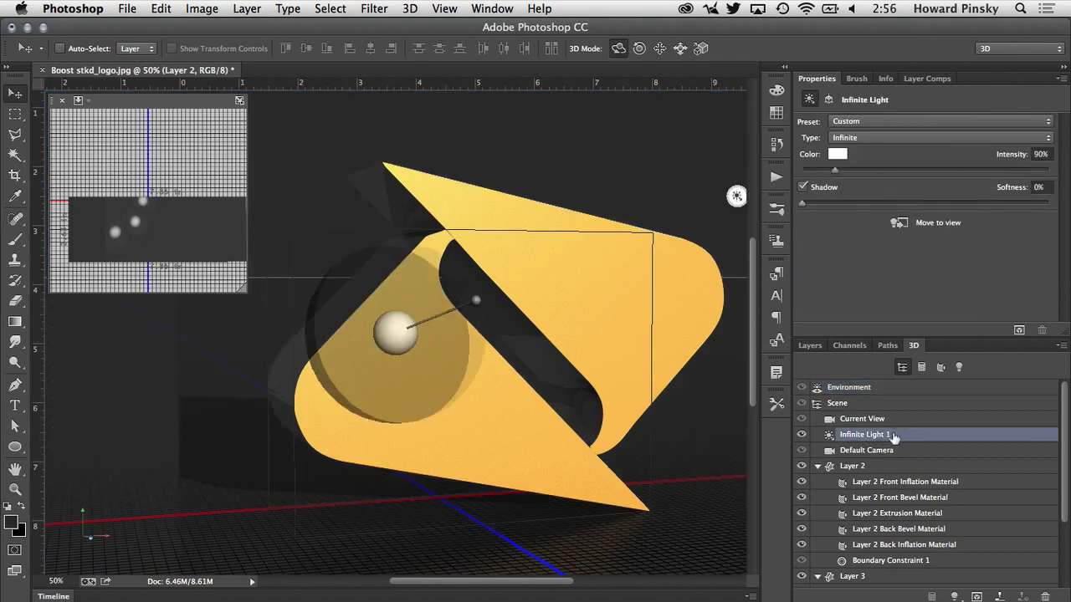
{"action": "double_click", "coordinate": [1038, 188]}
{"action": "type", "text": "47"}
{"action": "key", "text": "Return"}
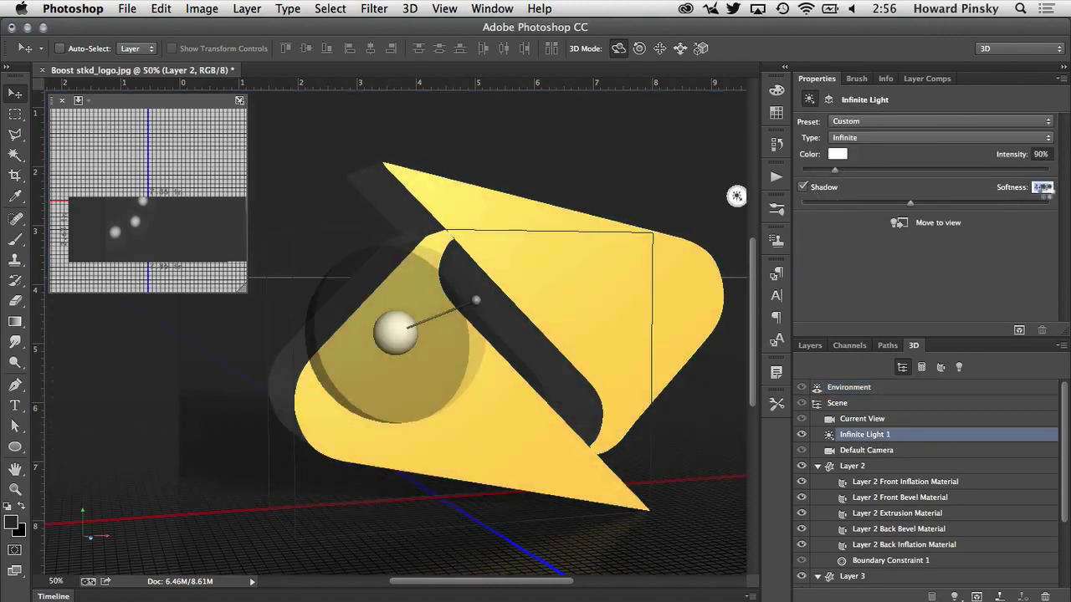
{"action": "type", "text": "45"}
{"action": "key", "text": "Return"}
{"action": "left_click", "coordinate": [1019, 330]}
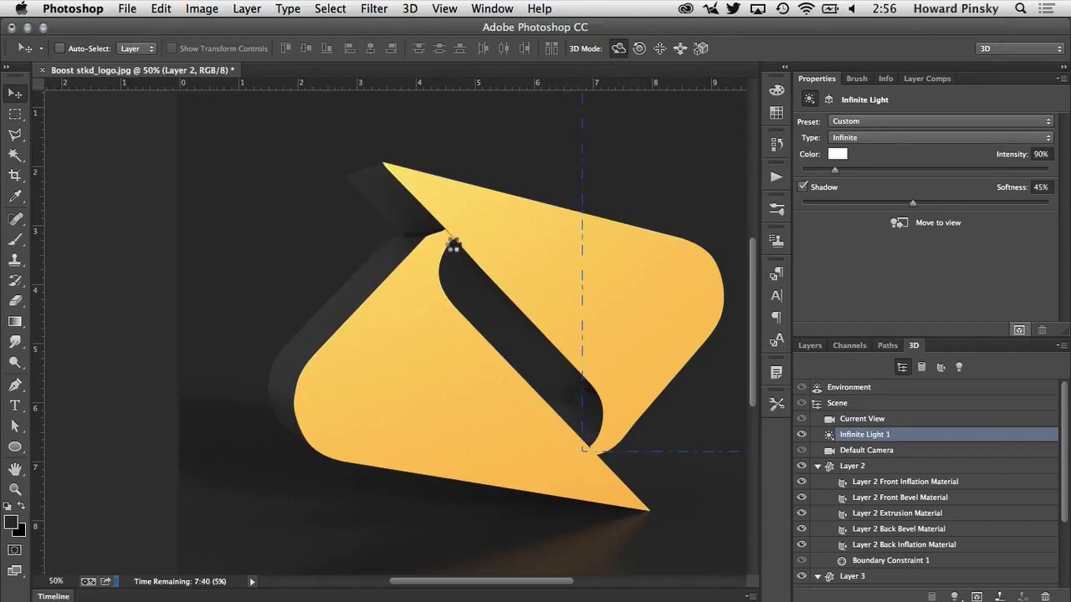
{"action": "left_click", "coordinate": [450, 244]}
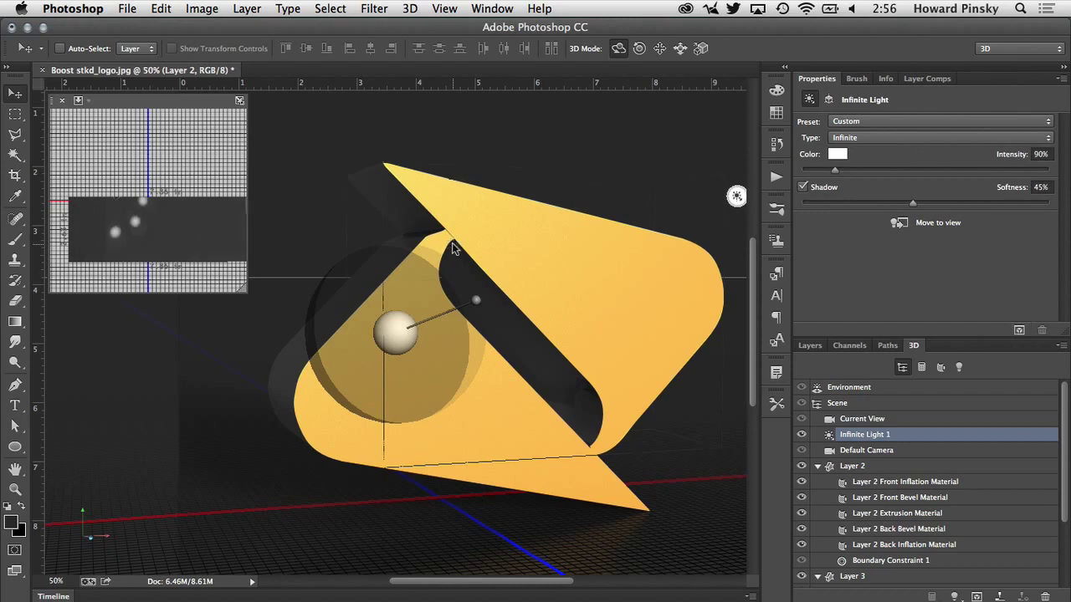
Darken the diffuse colour of both the Layer 2 and Layer 3 Front Inflation Materials to hue 41°, saturation 100%, brightness 65%, and start a render.
{"action": "left_click", "coordinate": [924, 484]}
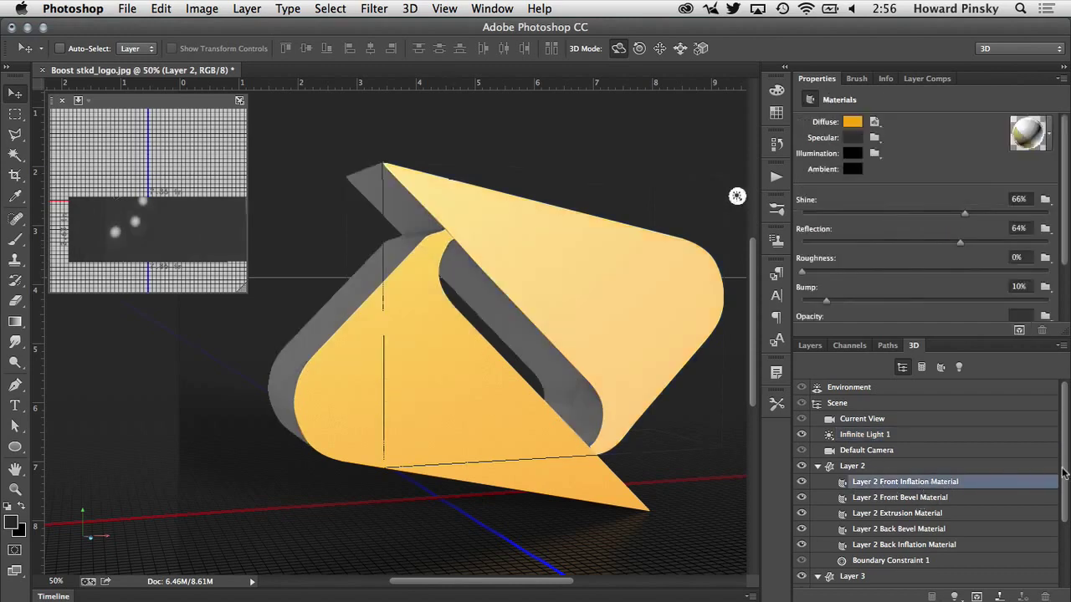
{"action": "scroll", "coordinate": [904, 533], "scroll_direction": "down", "scroll_amount": 3}
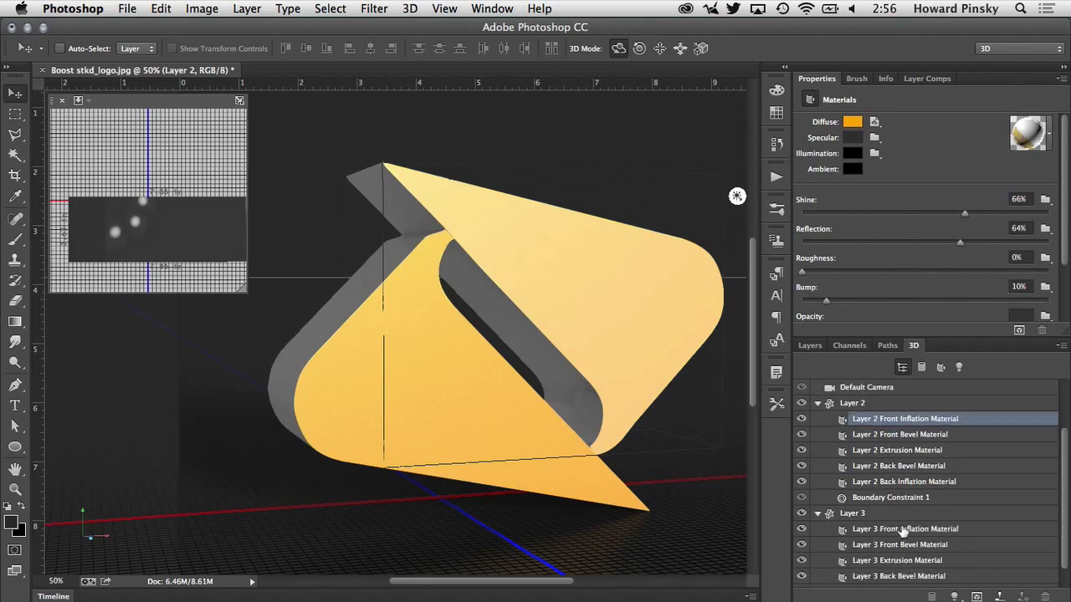
{"action": "left_click", "coordinate": [906, 532], "text": "super"}
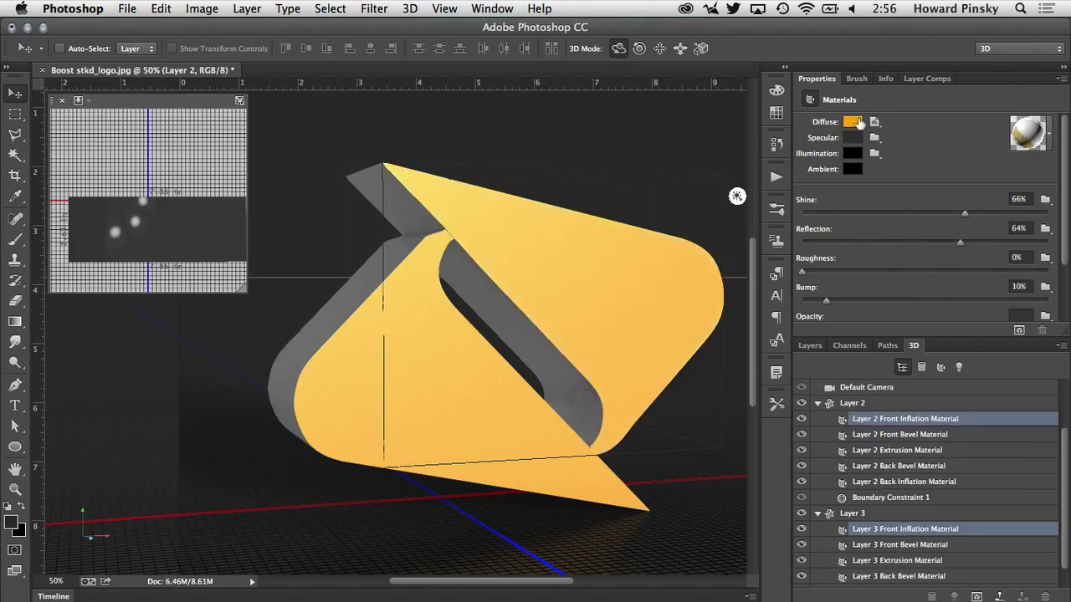
{"action": "left_click", "coordinate": [853, 122]}
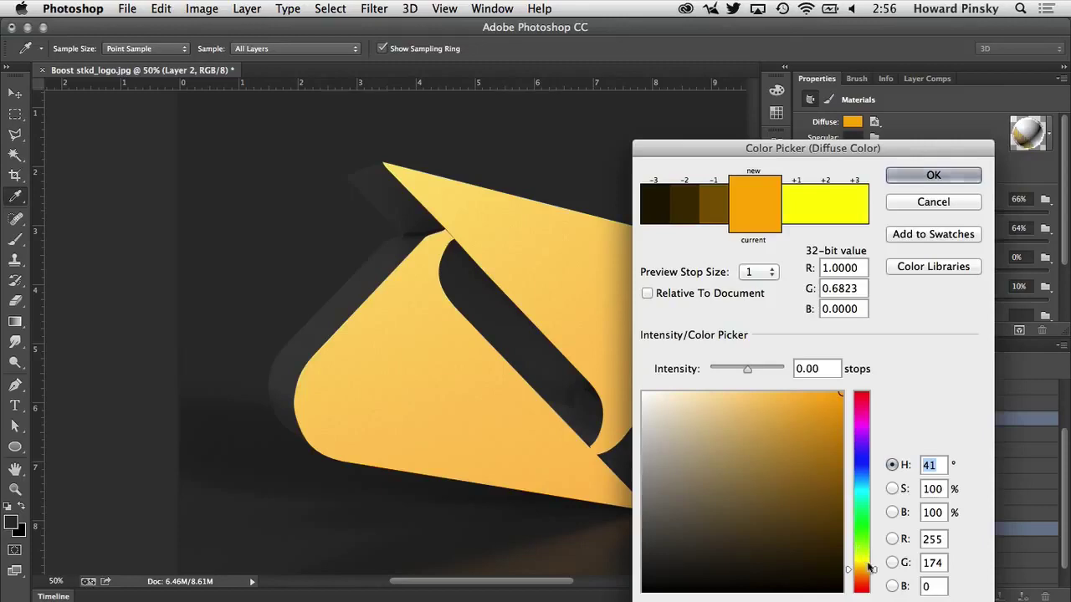
{"action": "left_click_drag", "start_coordinate": [876, 572], "coordinate": [875, 571]}
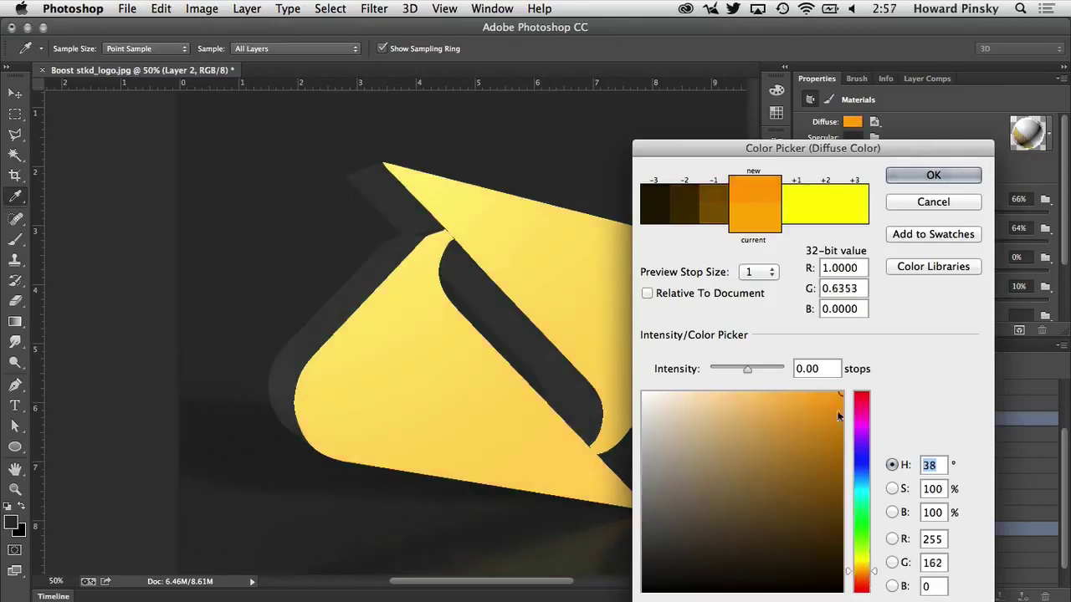
{"action": "left_click_drag", "start_coordinate": [841, 404], "coordinate": [844, 460]}
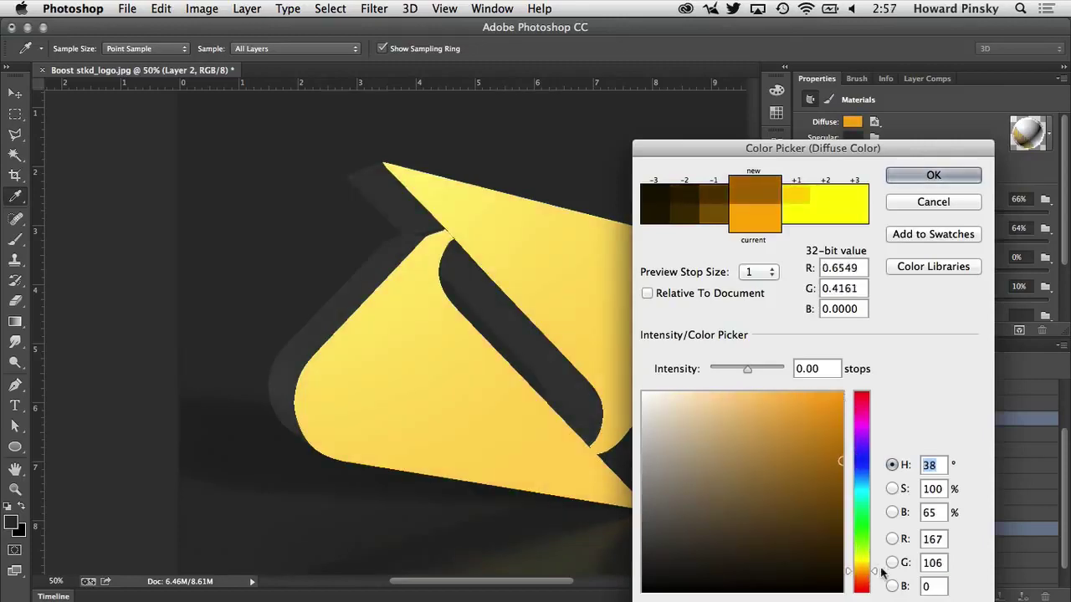
{"action": "left_click_drag", "start_coordinate": [875, 573], "coordinate": [875, 572]}
{"action": "left_click", "coordinate": [932, 176]}
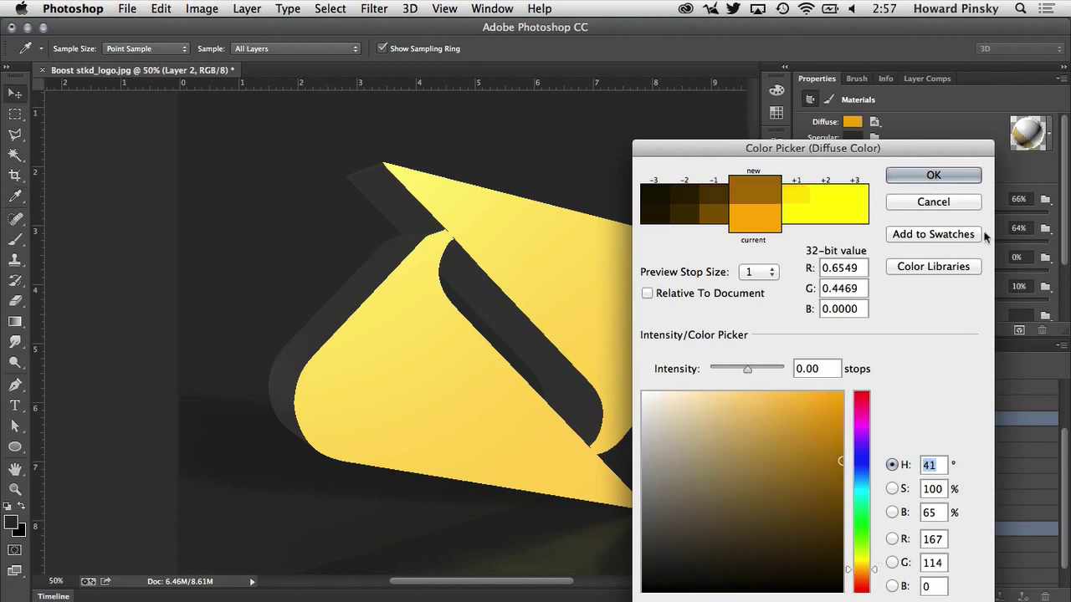
{"action": "key", "text": "v"}
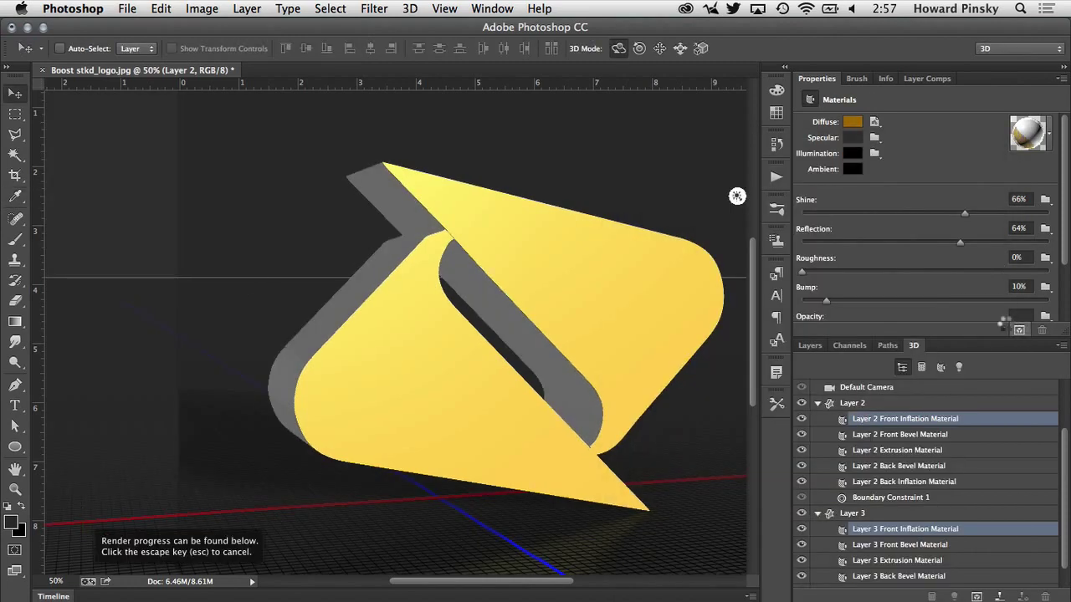